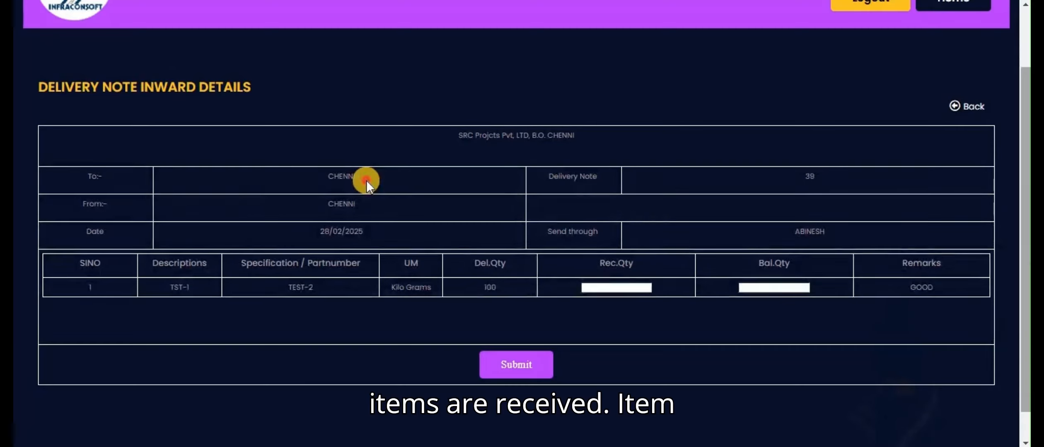
Enter 1 as the received quantity for item TST-1 in the delivery note inward details.
drag(366, 180, 317, 172)
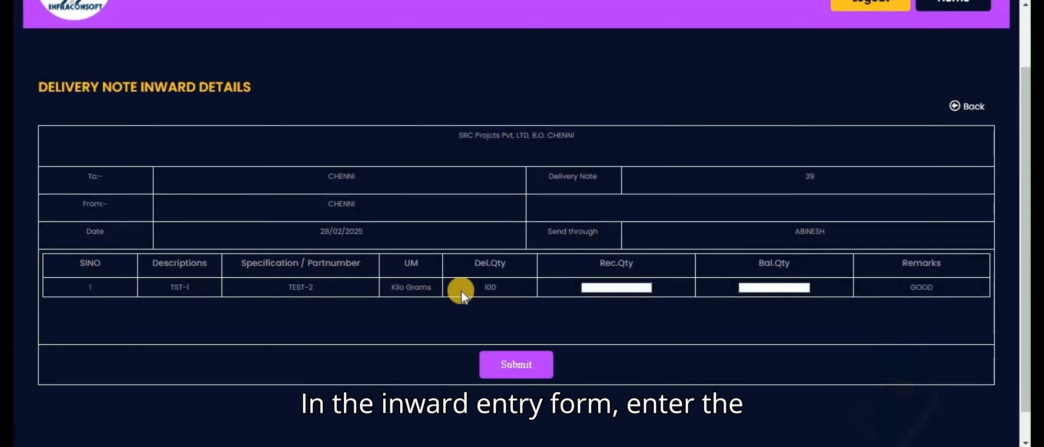
click(618, 288)
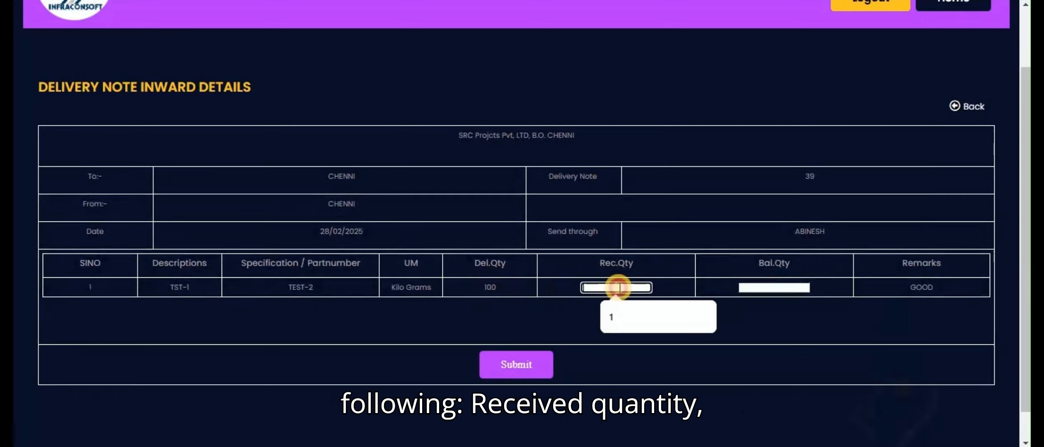
click(614, 313)
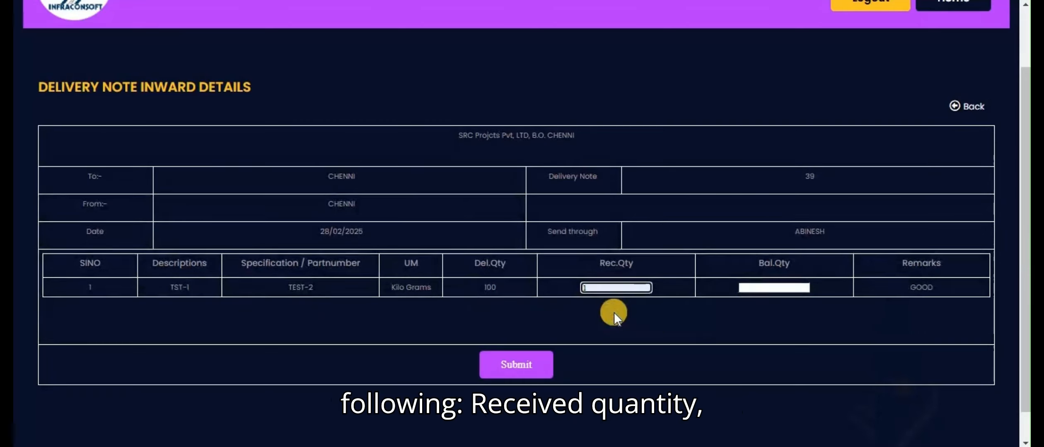
click(604, 286)
drag(464, 263, 508, 264)
double_click(614, 289)
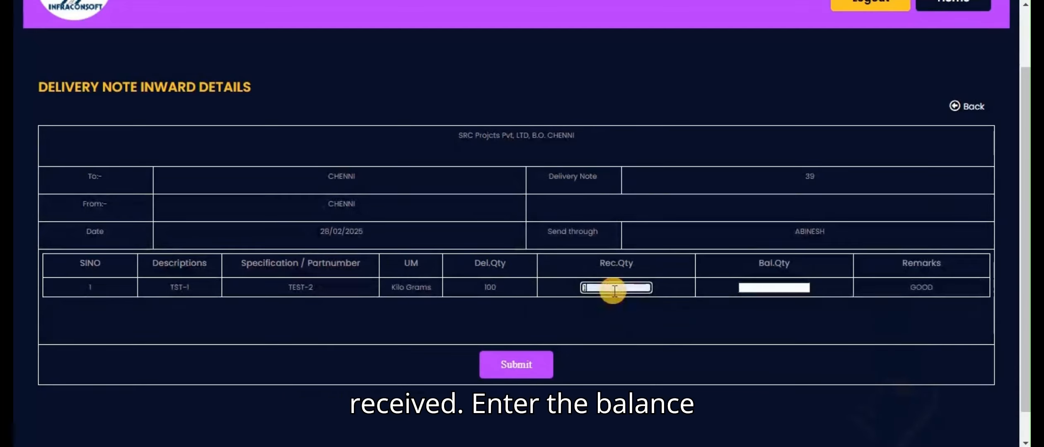
Set the balance quantity of item TST-1 to 0 and try to submit the inward entry.
click(761, 289)
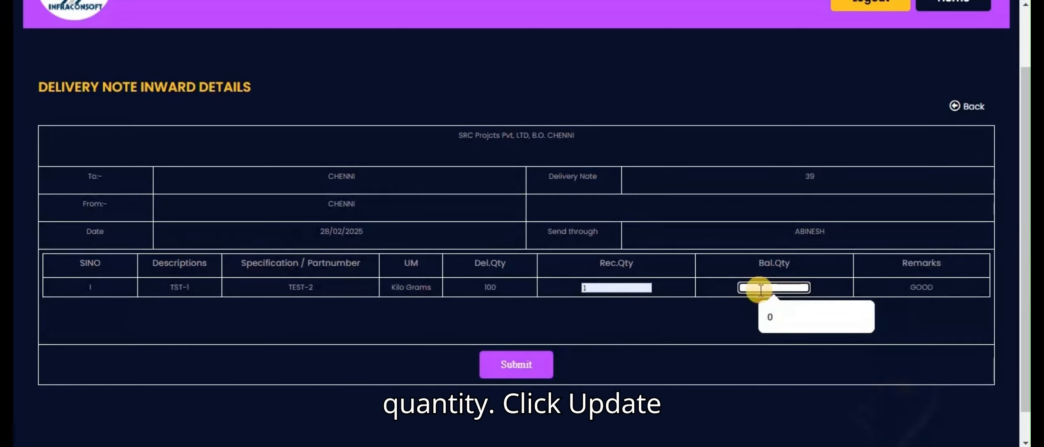
text(0)
click(710, 329)
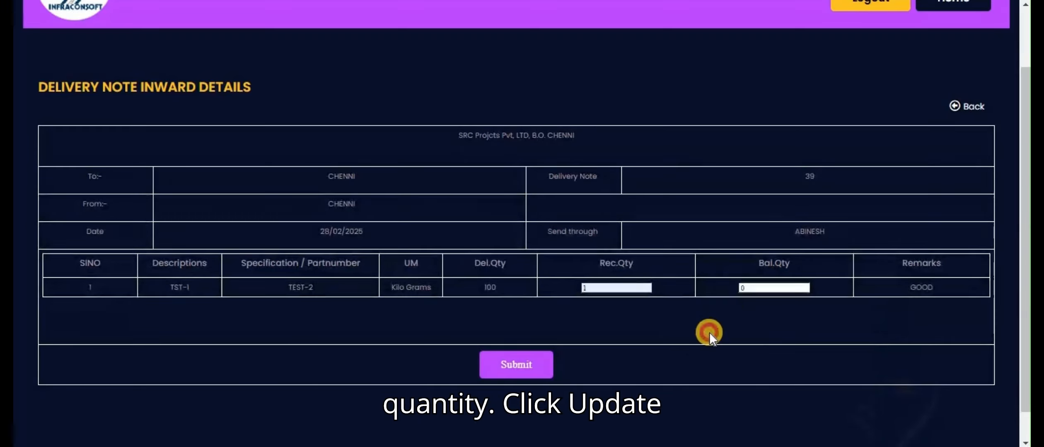
click(516, 365)
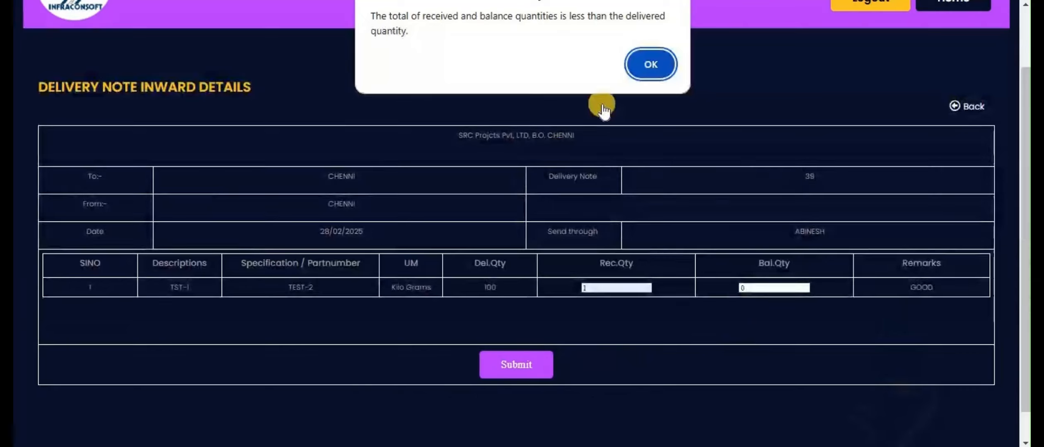
click(649, 63)
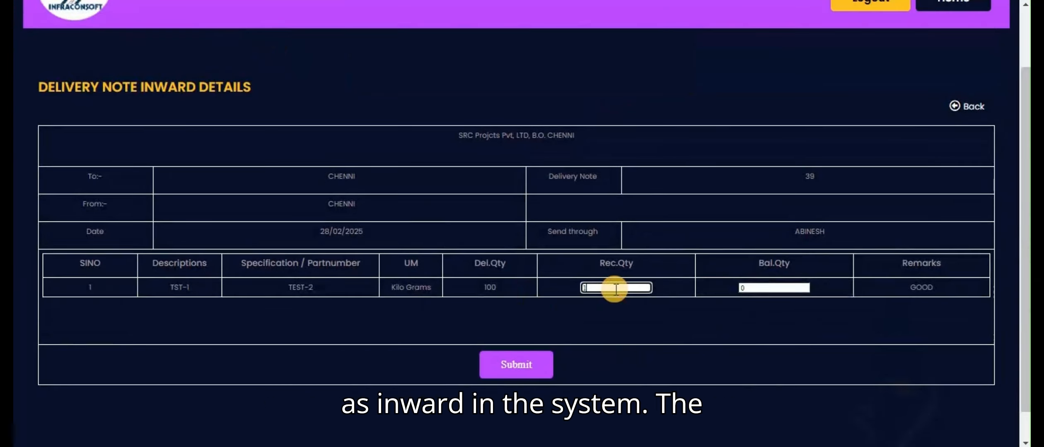
Change the received quantity of item TST-1 to 100 and submit the inward entry.
text(00)
click(515, 366)
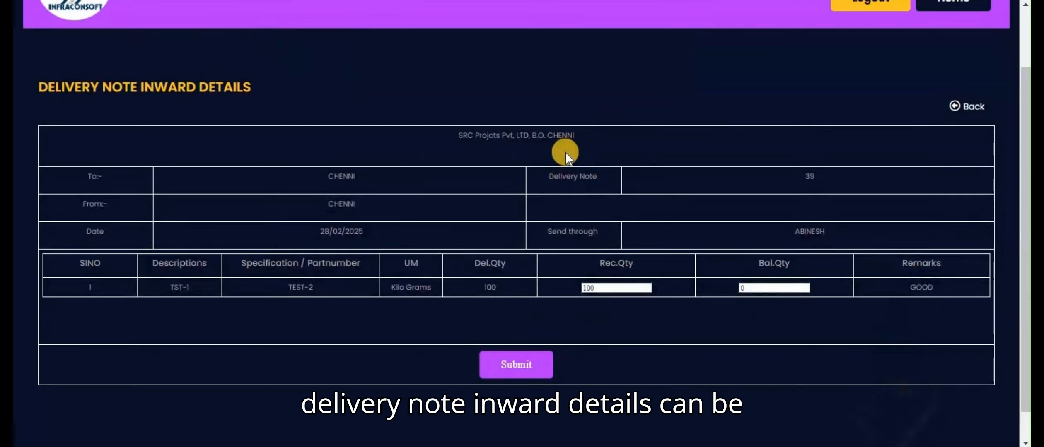
click(654, 46)
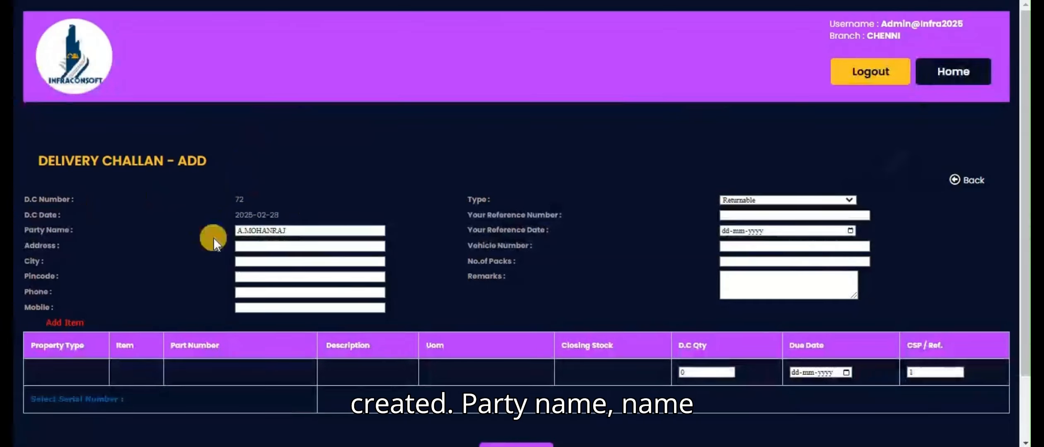
Check the party name on the new delivery challan and set the challan type to Returnable.
click(307, 233)
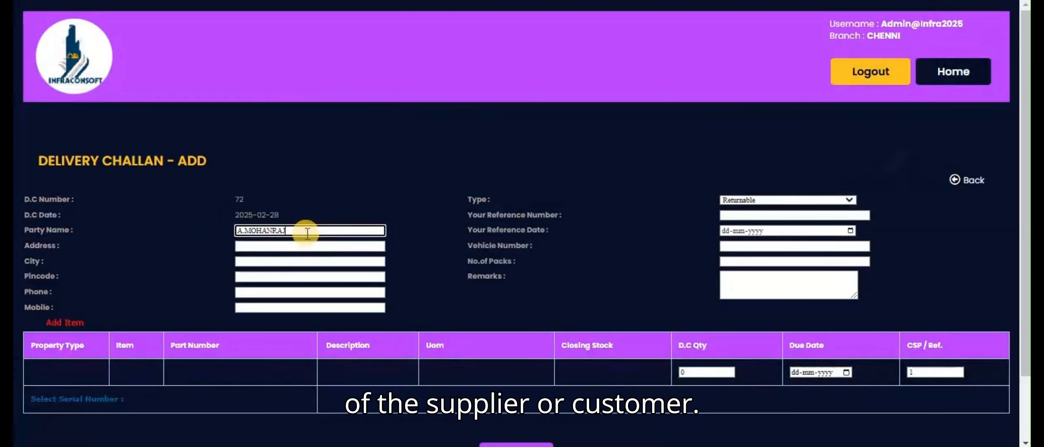
click(733, 201)
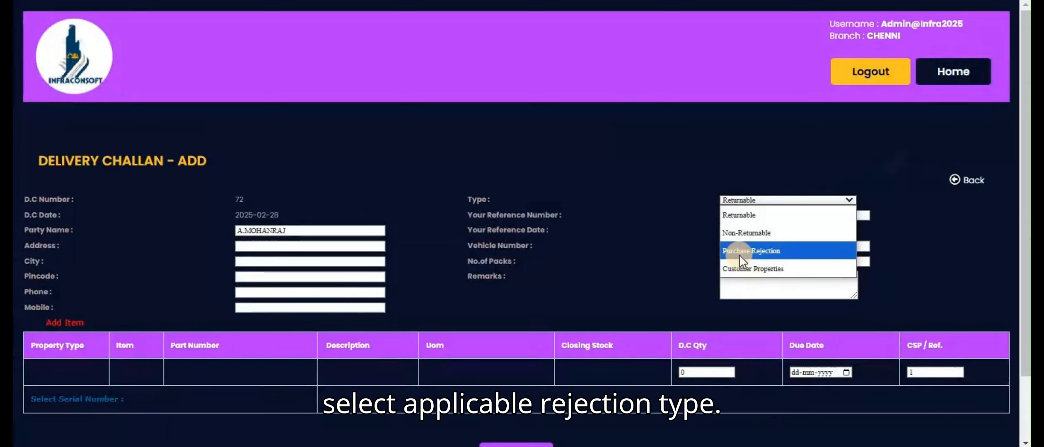
click(737, 215)
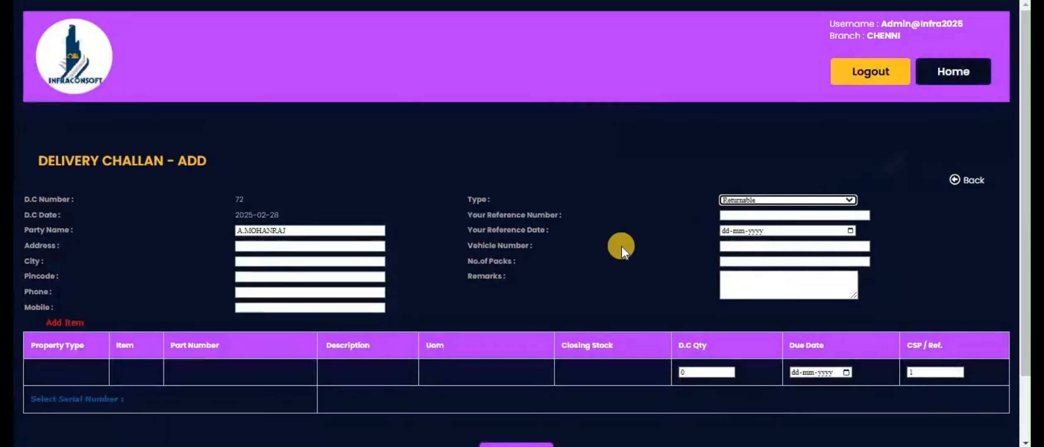
Add the item CABLE- 155CO 02005 to the delivery challan from the item name search results.
click(64, 322)
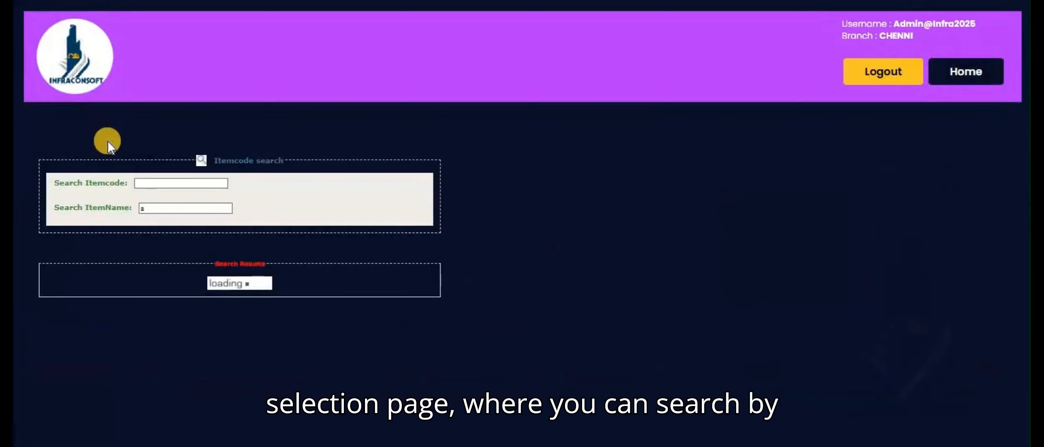
click(158, 213)
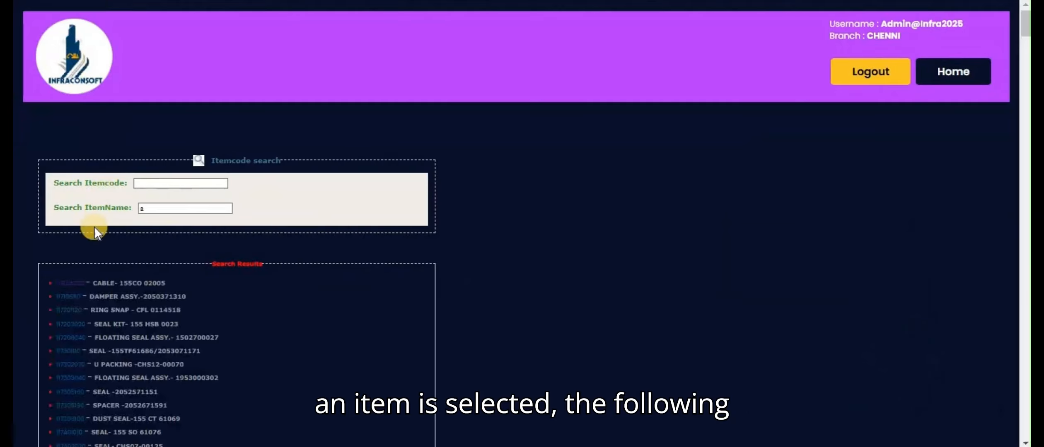
click(74, 284)
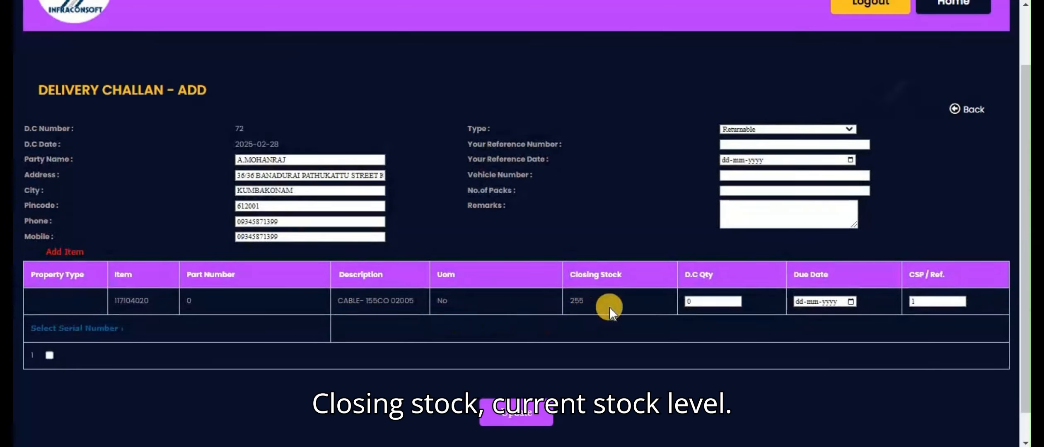
Set the cable item's D.C. quantity to 50 and its due date to 26-02-2025.
click(706, 306)
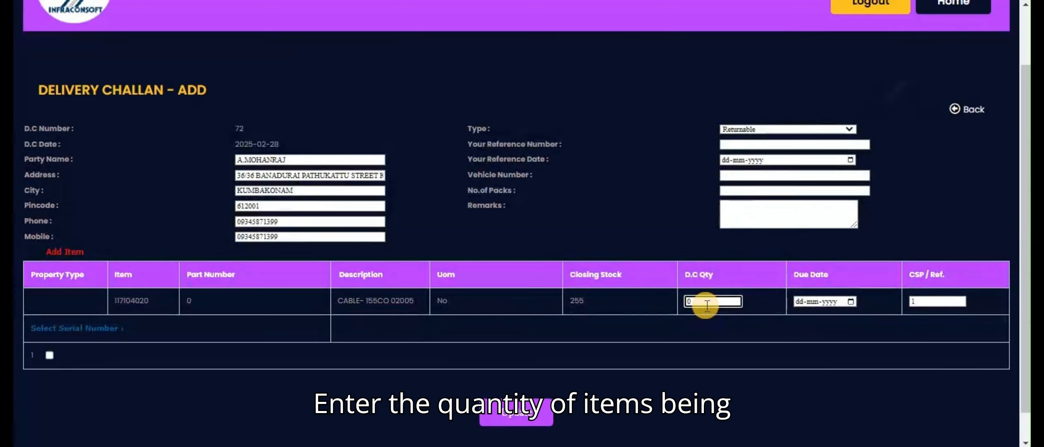
key(BackSpace)
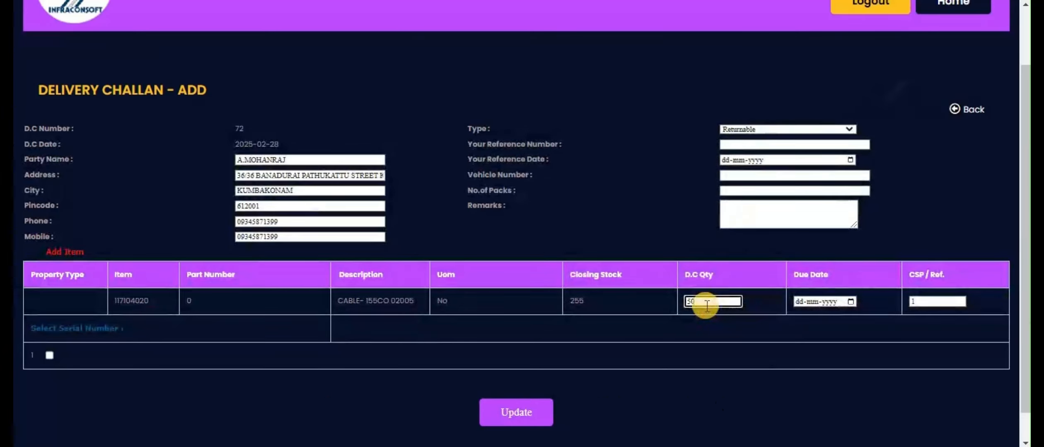
click(850, 302)
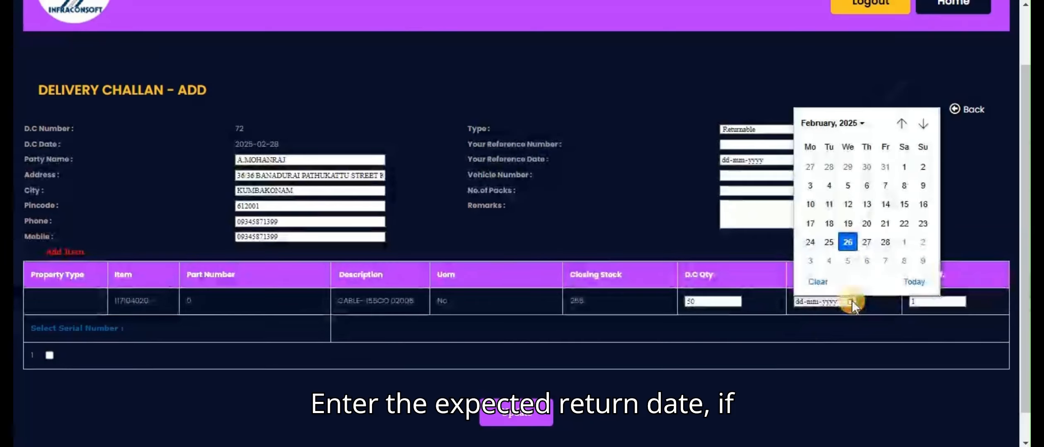
click(847, 244)
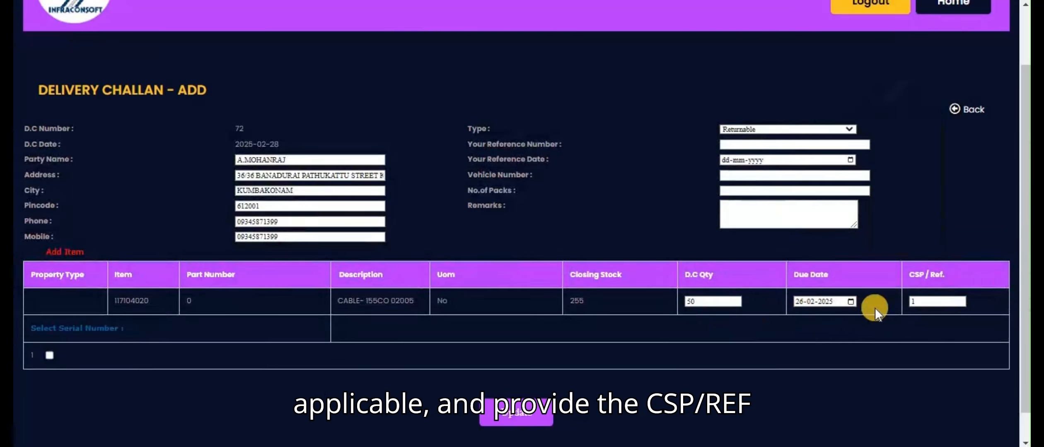
click(936, 301)
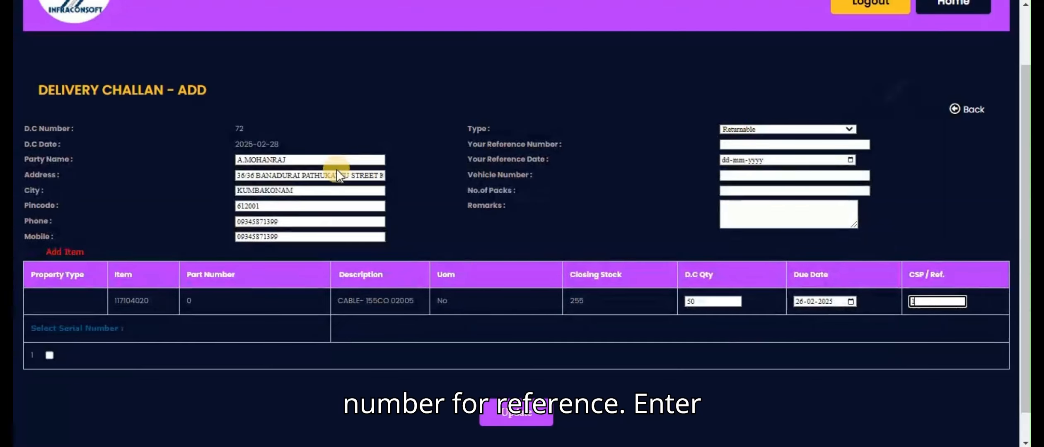
Fill in the party's address from the saved suggestion and go through the city, pincode, phone and mobile fields.
click(281, 175)
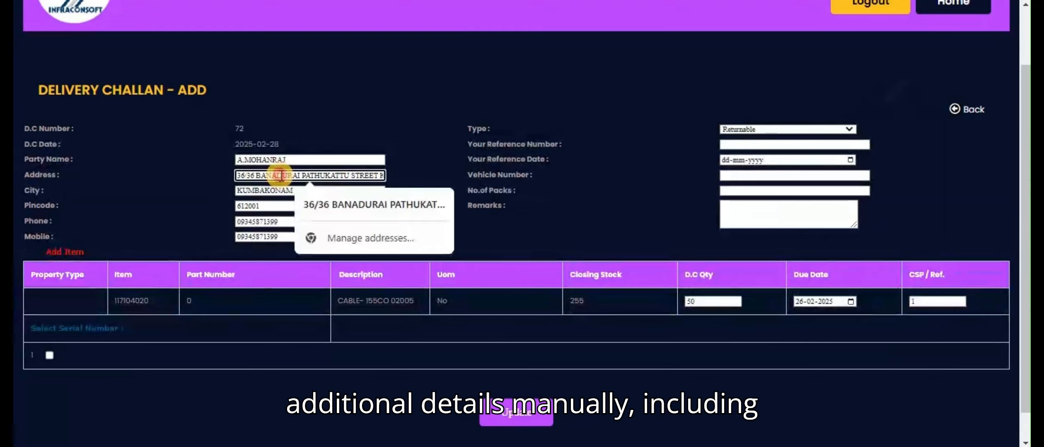
click(322, 204)
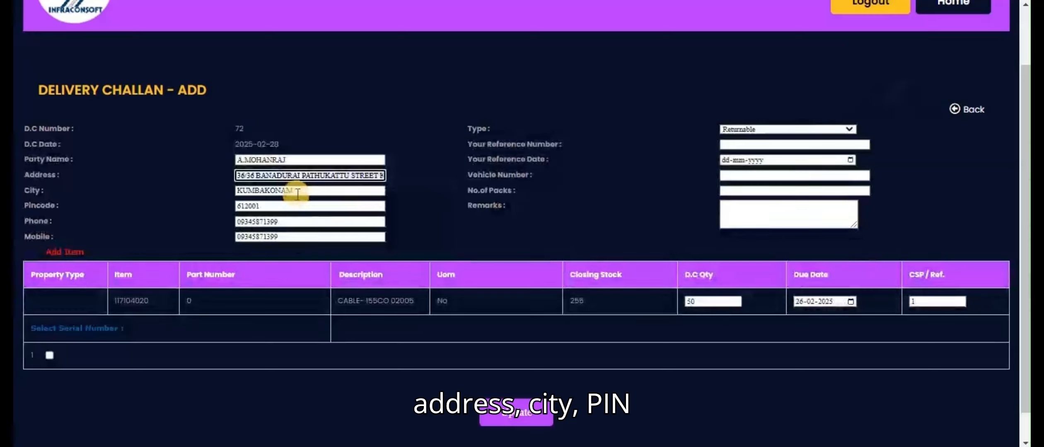
click(291, 191)
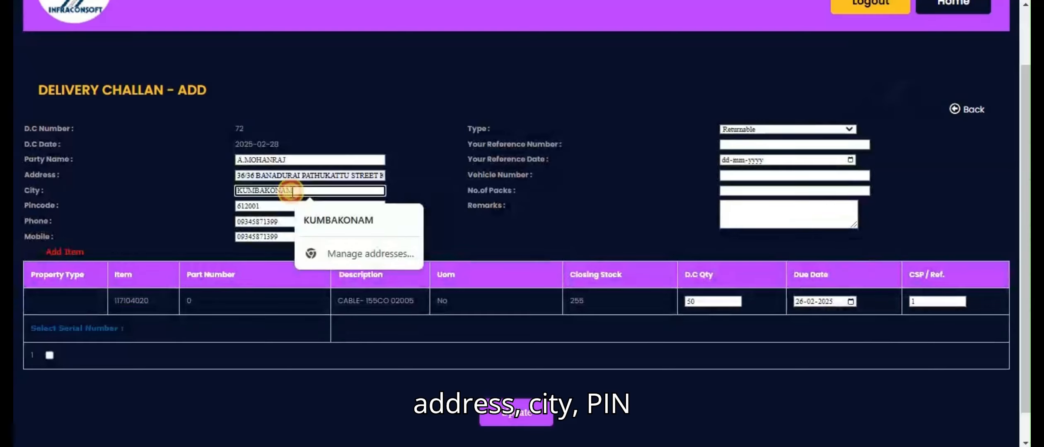
click(273, 206)
click(271, 221)
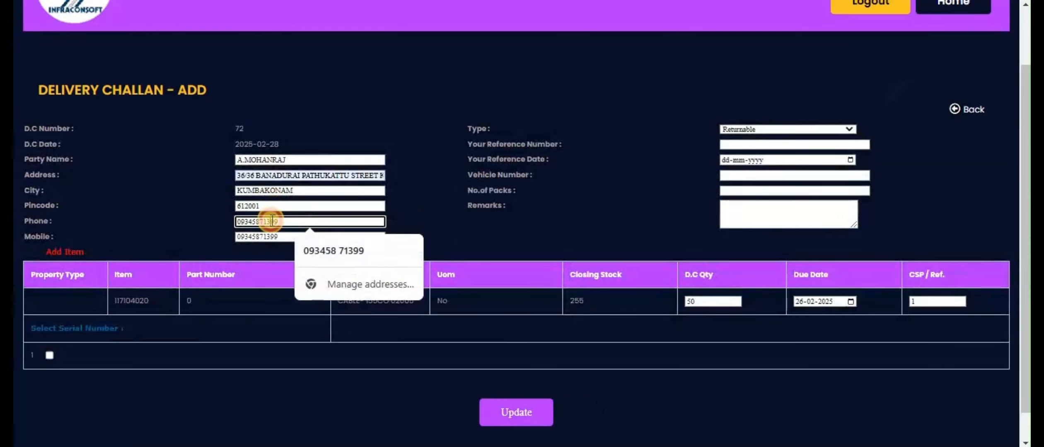
click(267, 237)
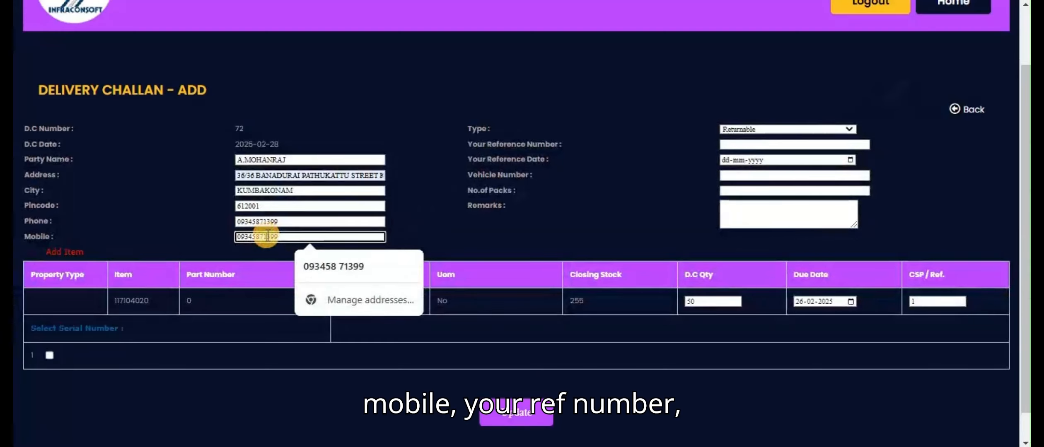
Set the challan's reference number to 1 and its reference date to 26-02-2025.
click(749, 145)
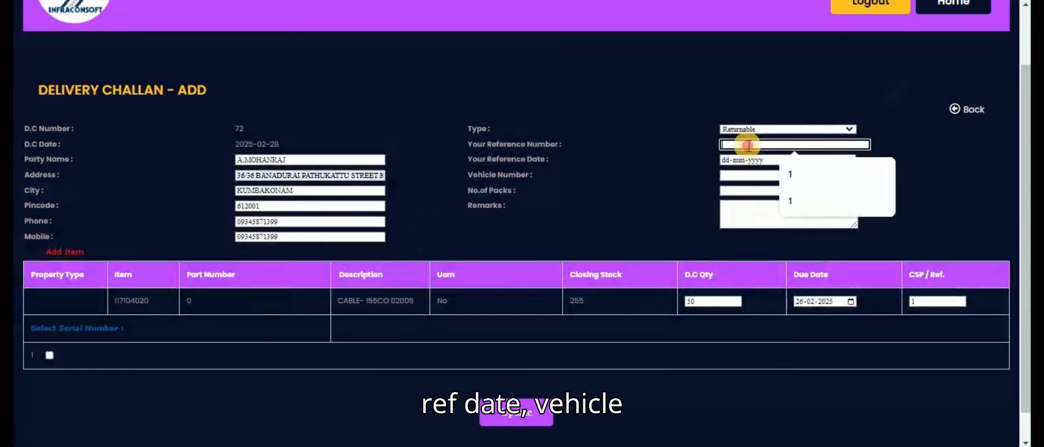
click(789, 175)
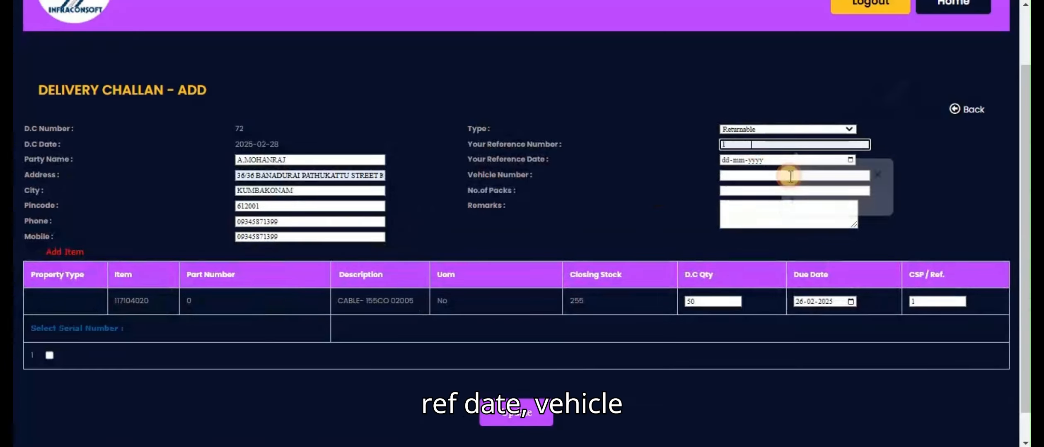
click(849, 160)
click(773, 300)
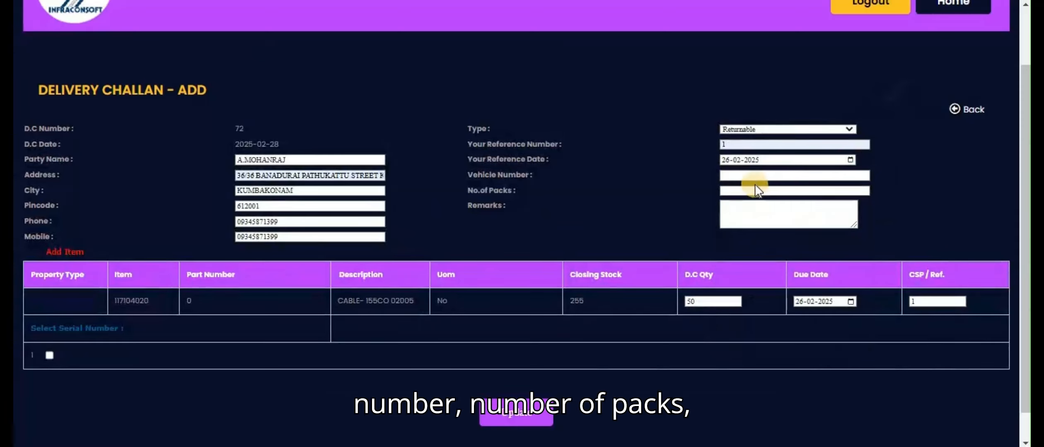
Enter vehicle number 2, 3 packs and the remark "test", and save the delivery challan.
click(750, 175)
click(788, 203)
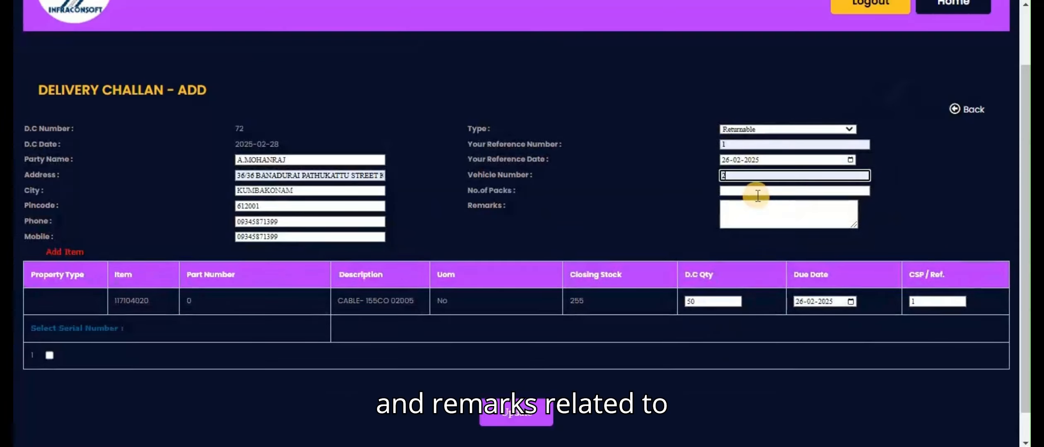
click(752, 191)
click(782, 221)
click(750, 215)
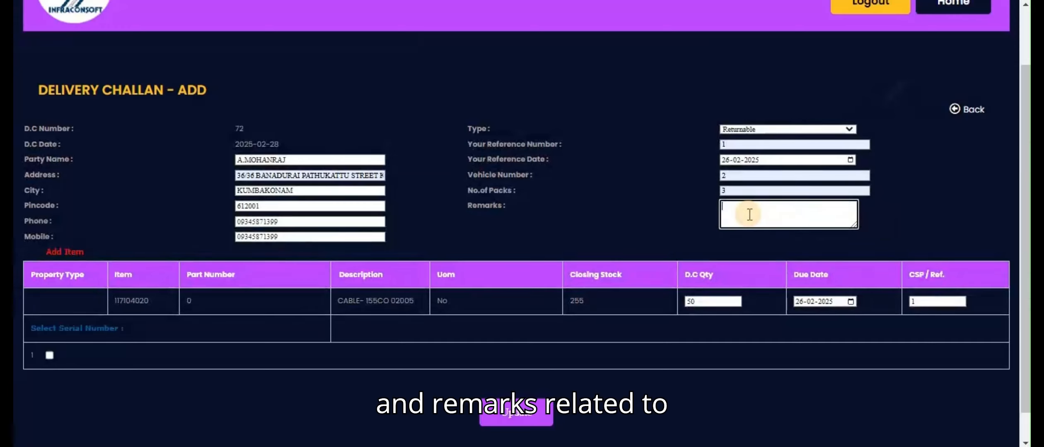
text(test)
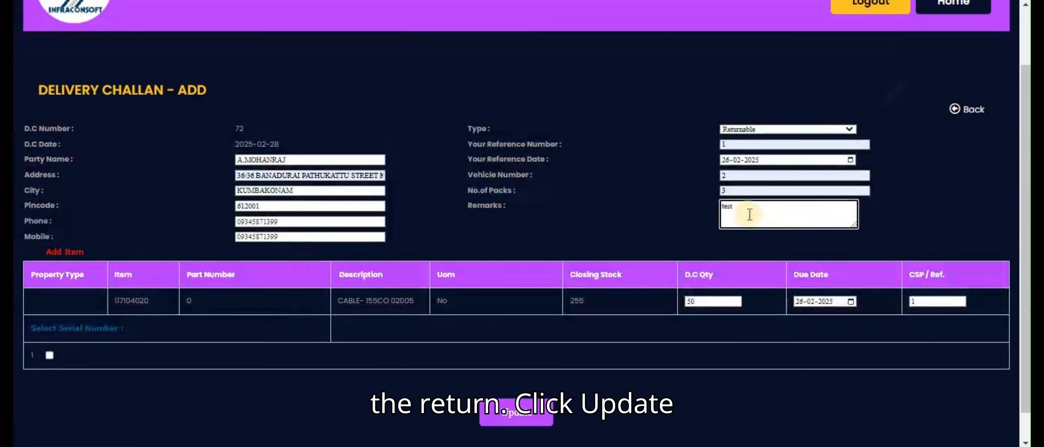
click(515, 413)
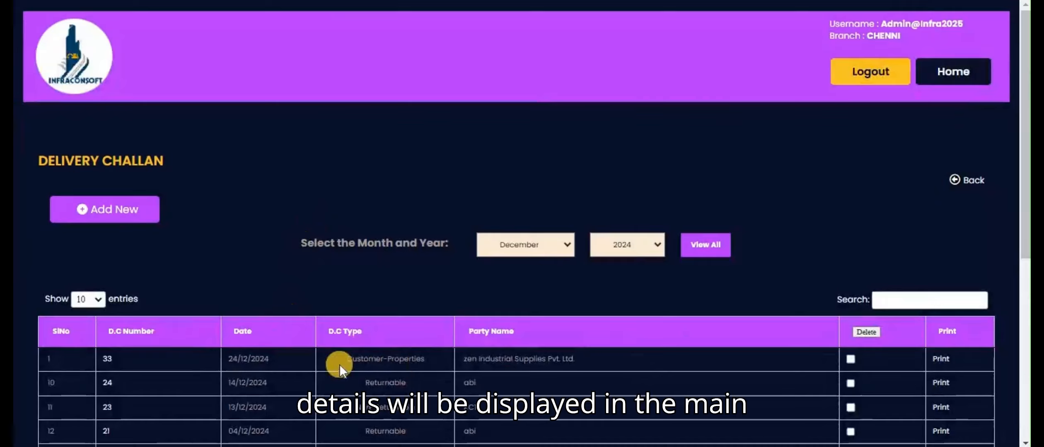
Look through the delivery challan list and open the Delivery Challan Return Note list.
scroll(242, 360, down, 2)
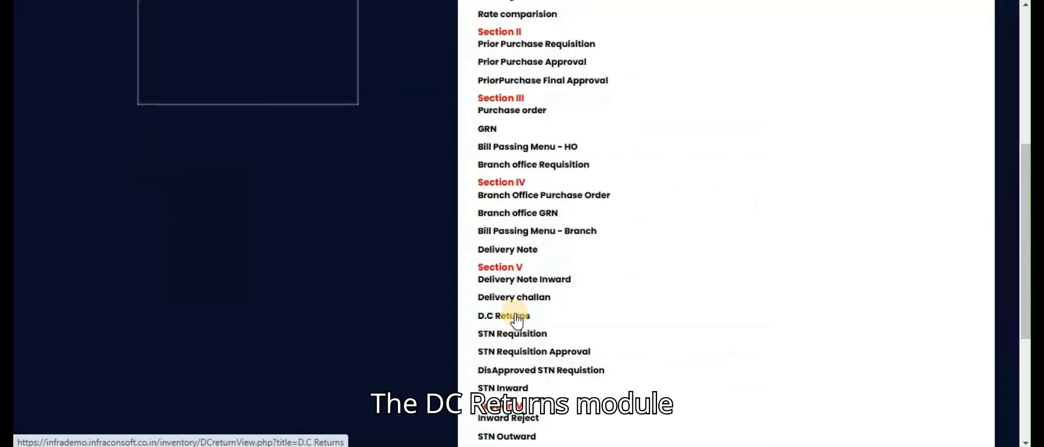
click(516, 319)
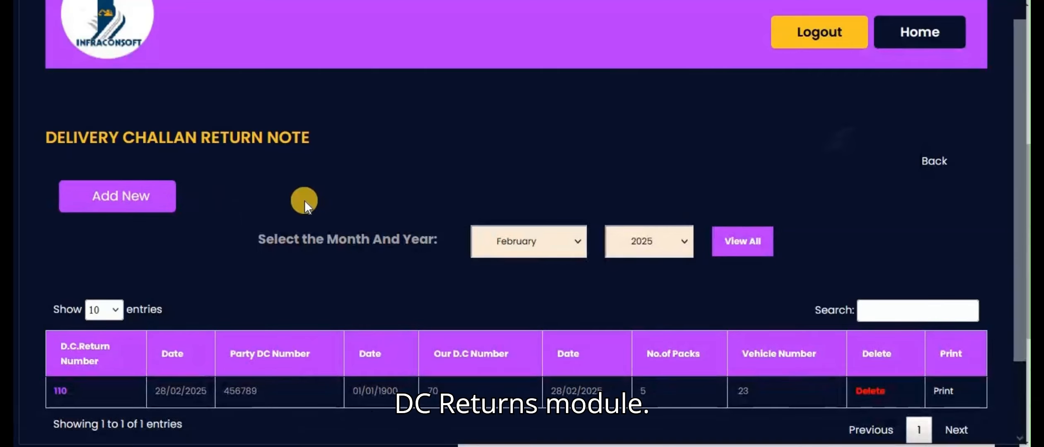
Start a new returnable D.C. return and load the pending distilled water item from delivery challan 68.
click(140, 200)
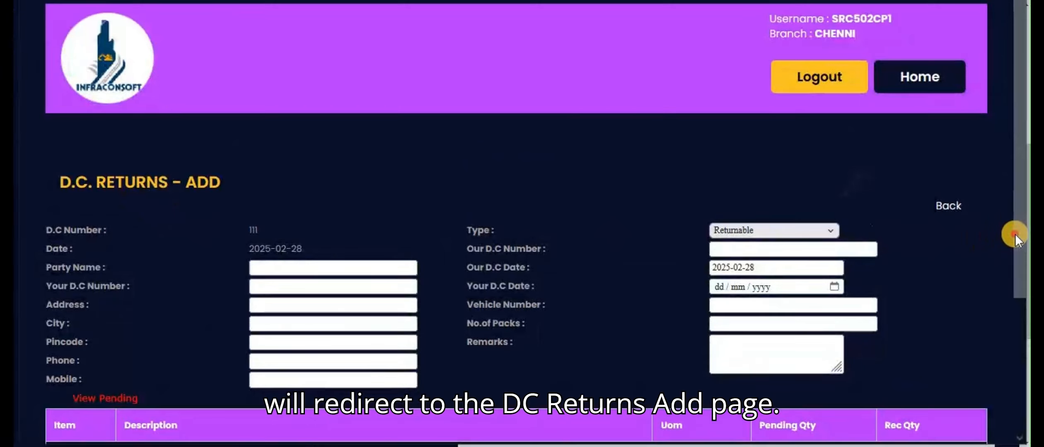
scroll(1011, 235, down, 3)
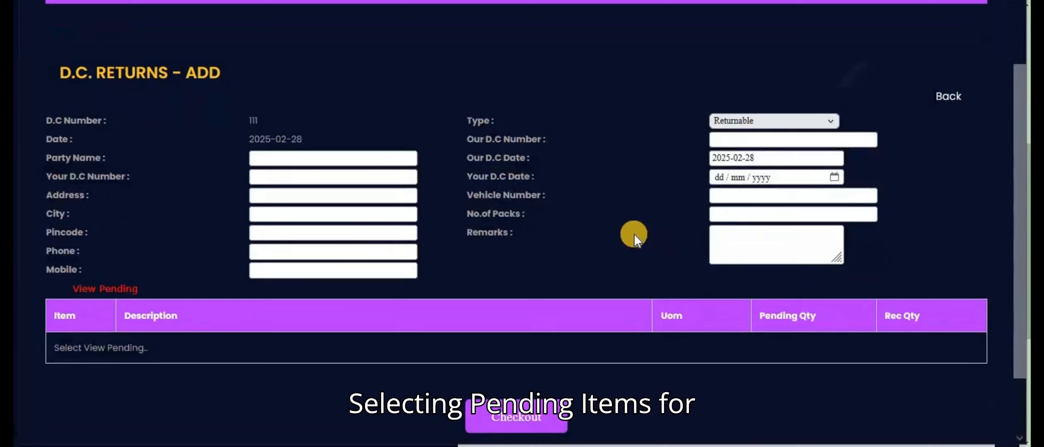
click(132, 289)
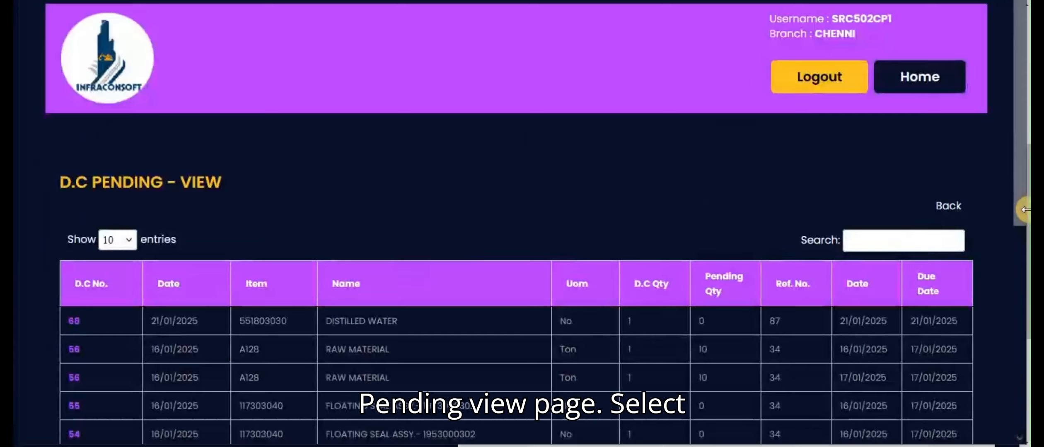
drag(1019, 209, 1022, 258)
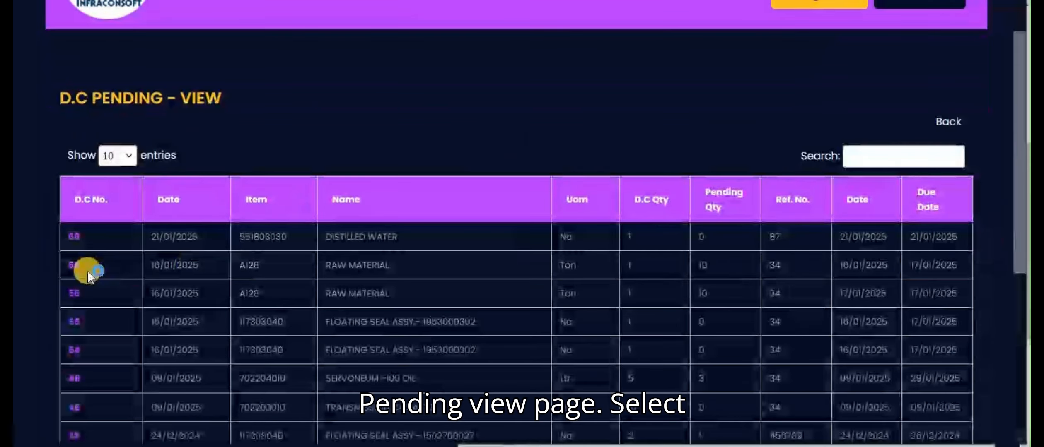
click(79, 242)
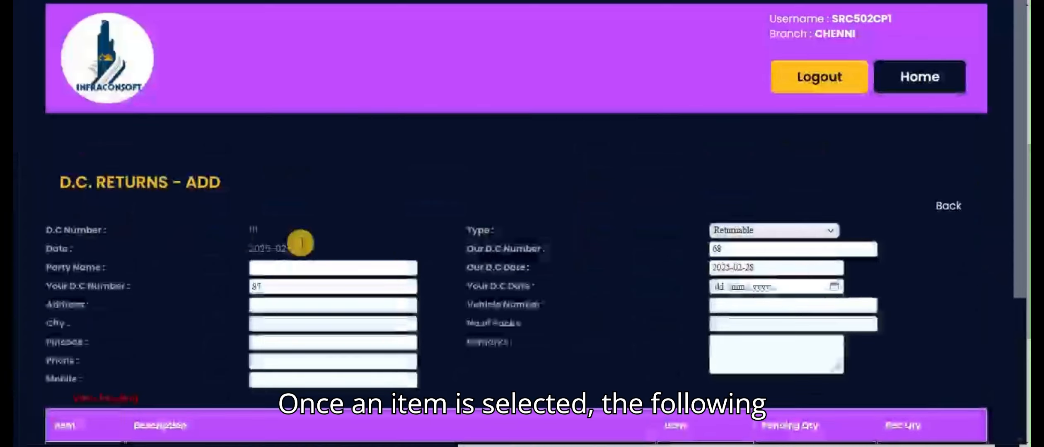
drag(1018, 228, 1018, 327)
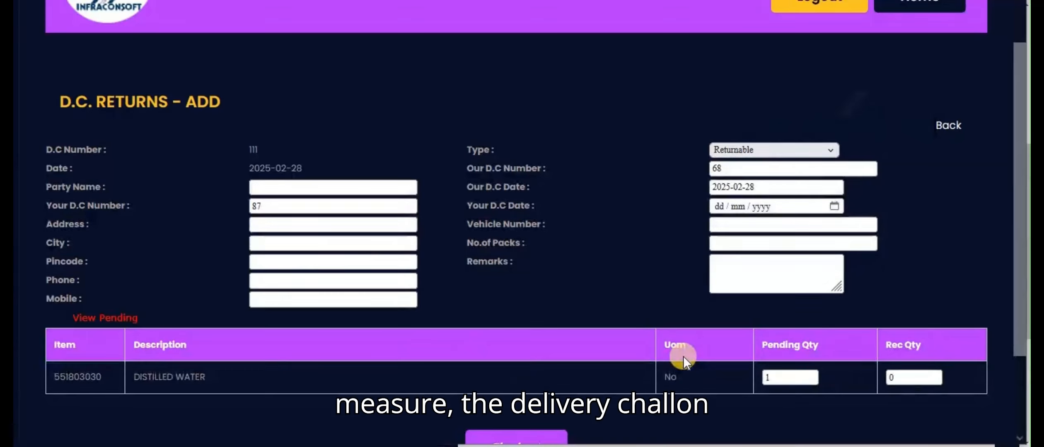
click(239, 148)
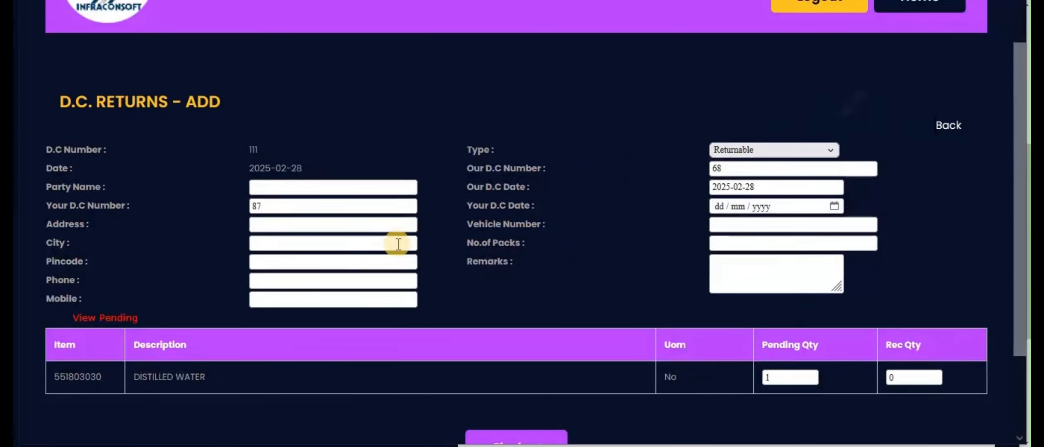
Fill in the return's party name and address from the saved suggestions.
click(309, 188)
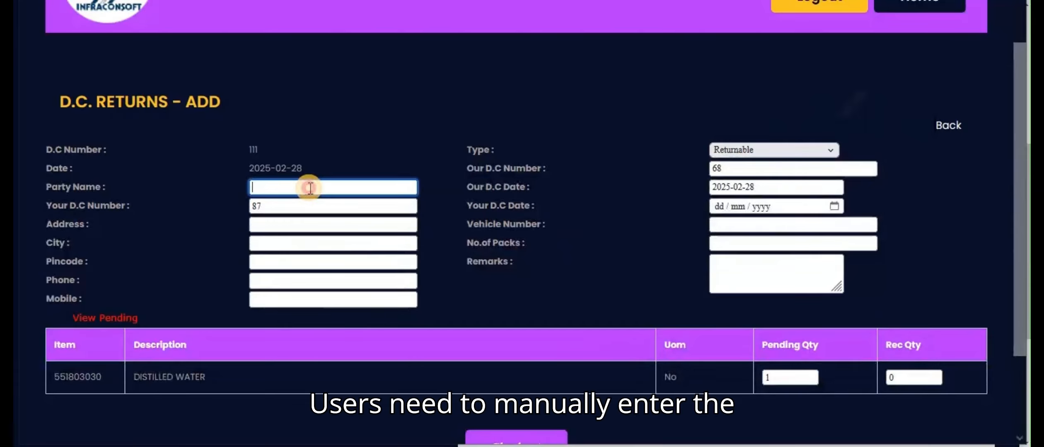
key(Down)
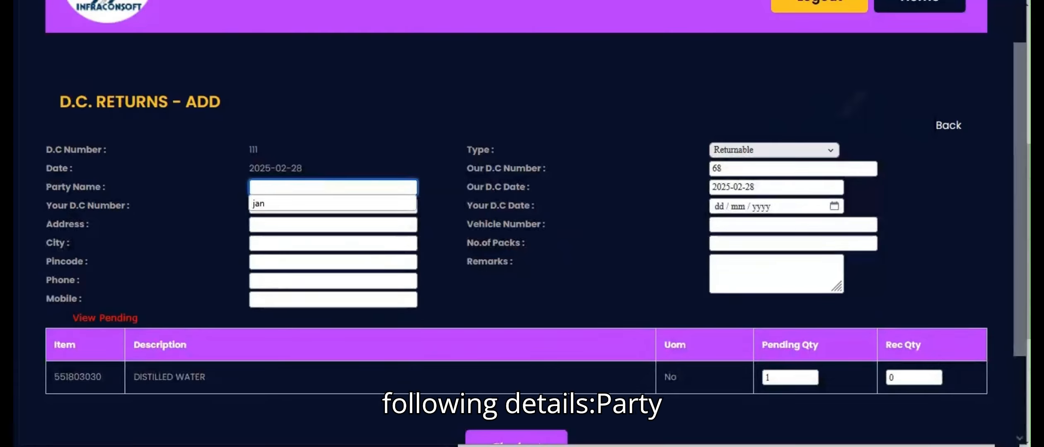
click(297, 199)
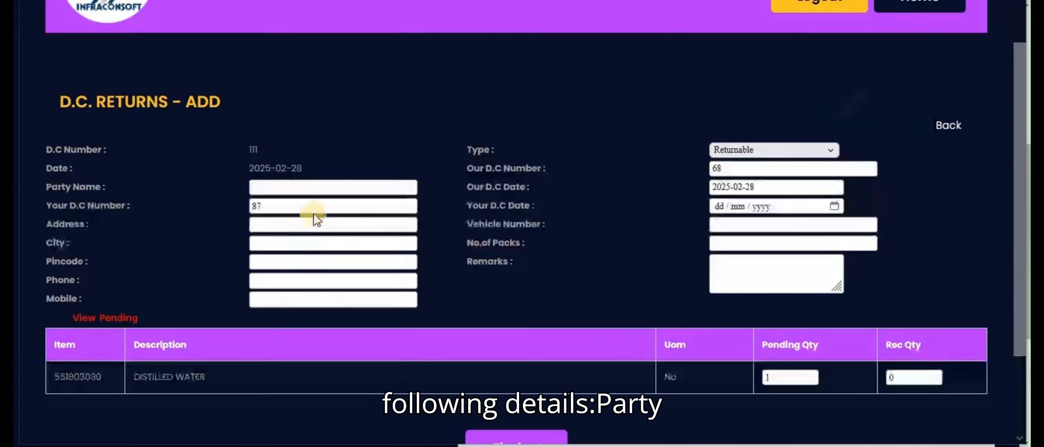
click(298, 189)
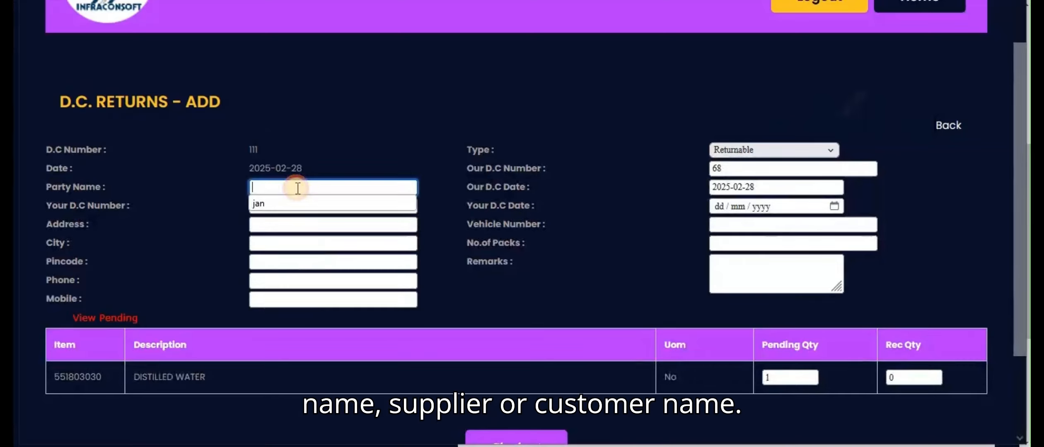
click(270, 208)
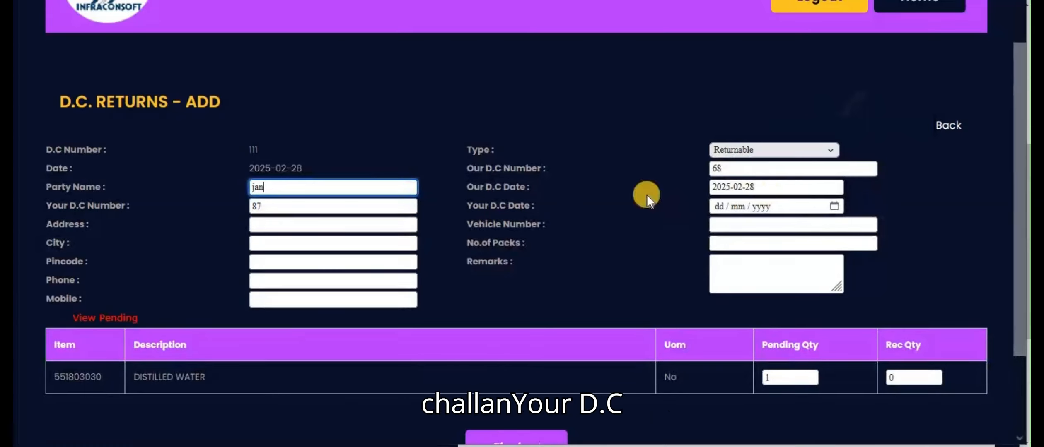
click(265, 205)
click(264, 227)
click(266, 242)
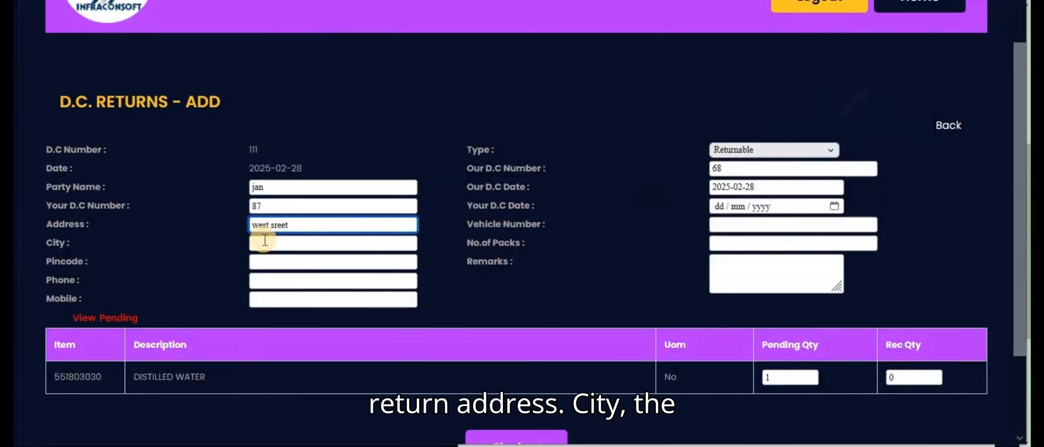
Set the party's D.C. date to 26-02-2025 and fill in the city from the saved suggestion.
click(834, 204)
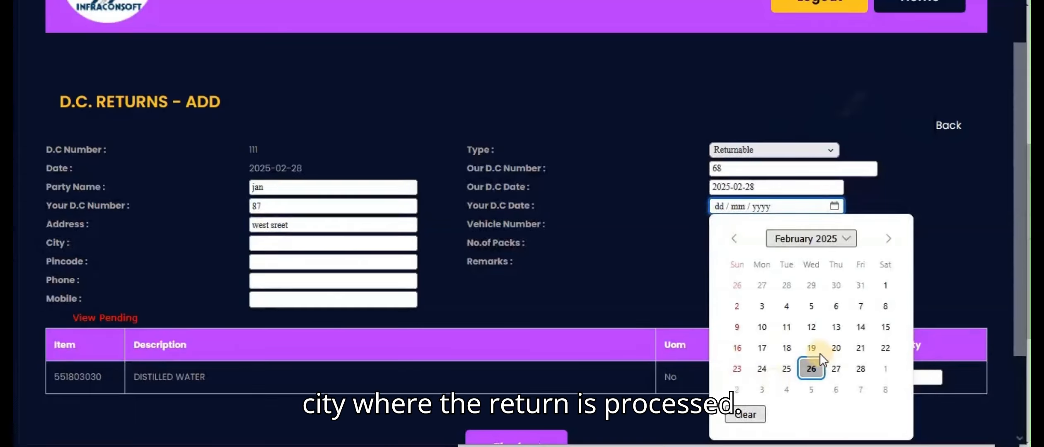
click(809, 367)
click(343, 242)
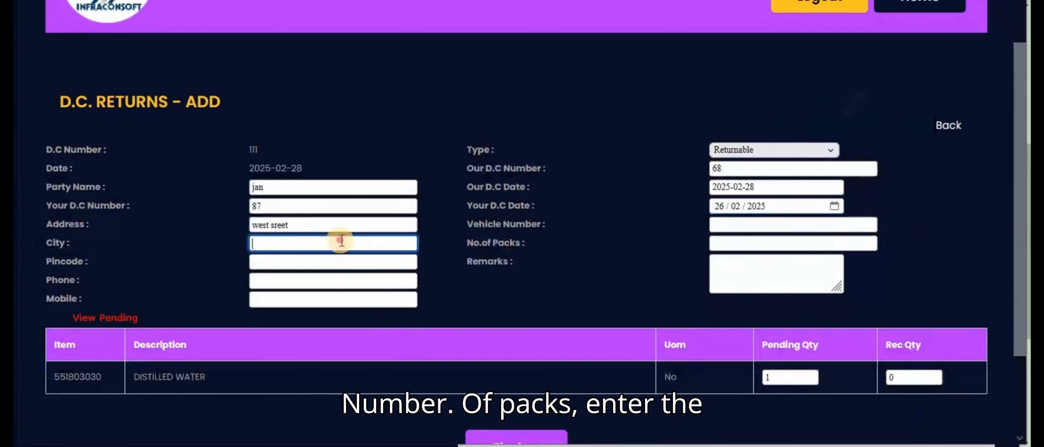
click(294, 261)
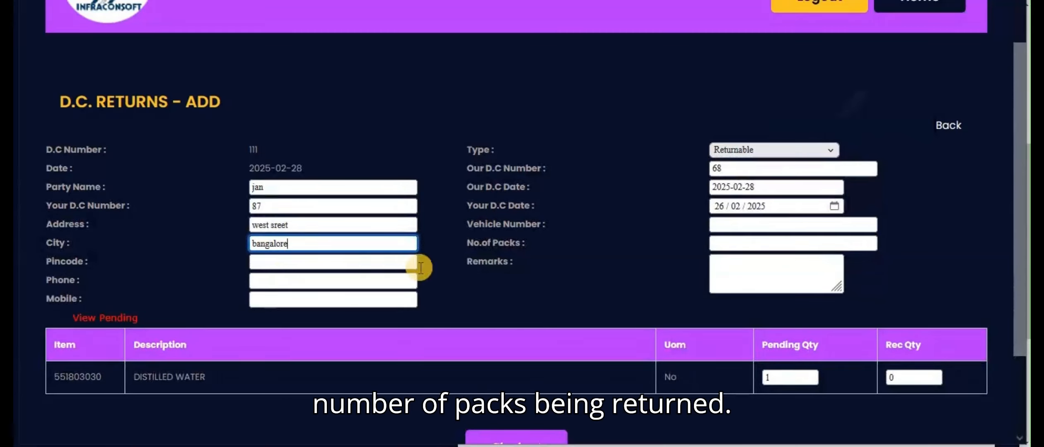
Set the number of packs to 5 and fill in the party's pincode from the saved suggestion.
click(790, 244)
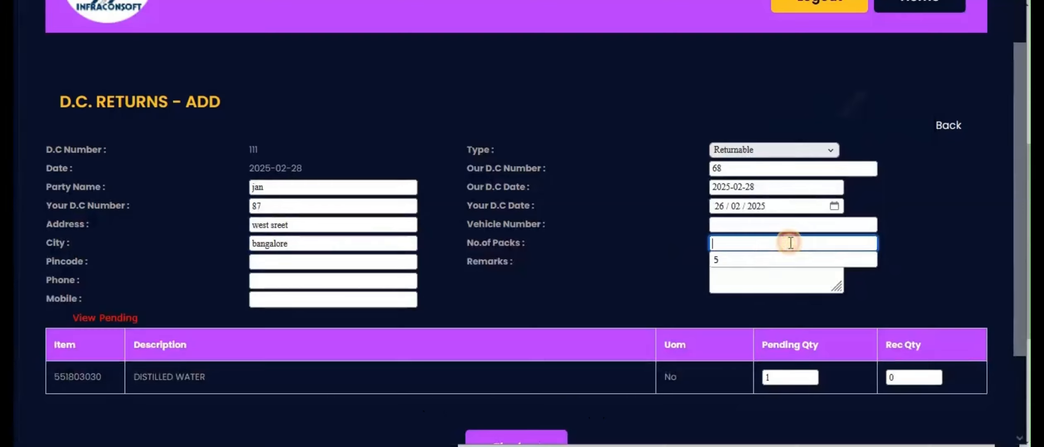
click(726, 259)
click(329, 260)
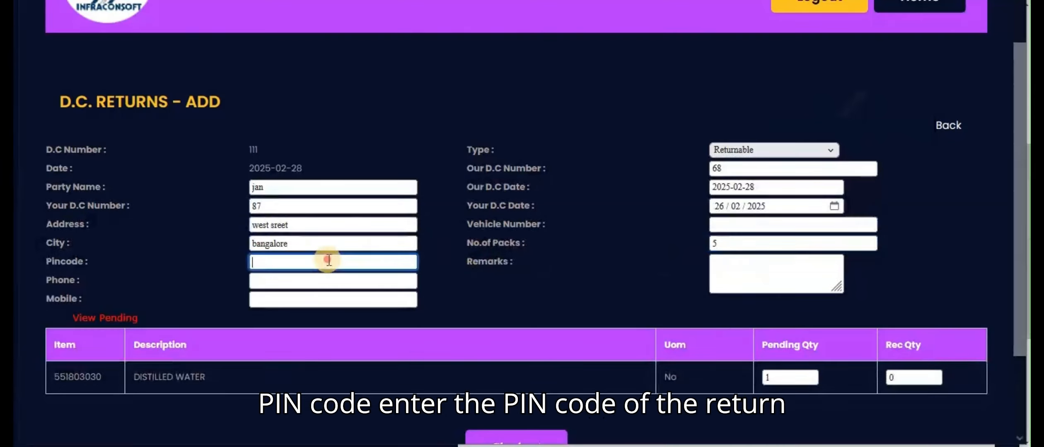
click(317, 276)
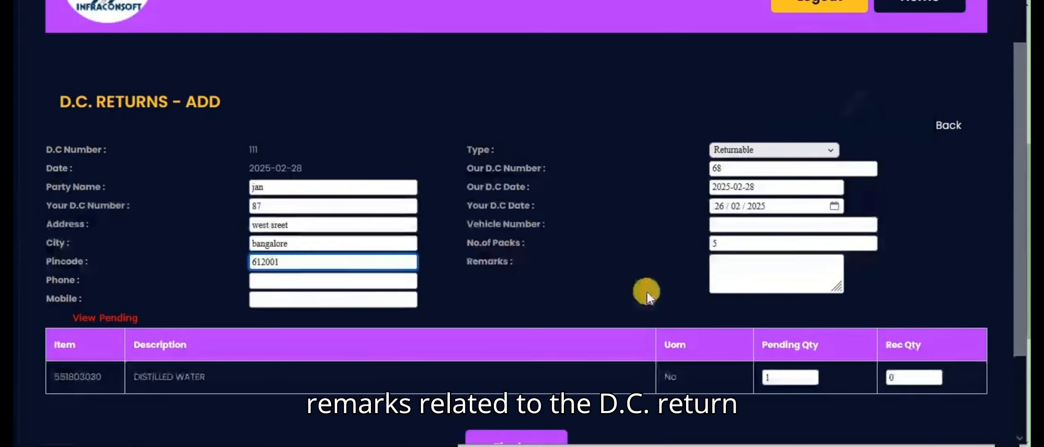
Enter the remark "test" and vehicle number 23, and fill in the party's phone and mobile numbers.
click(728, 278)
text(tes)
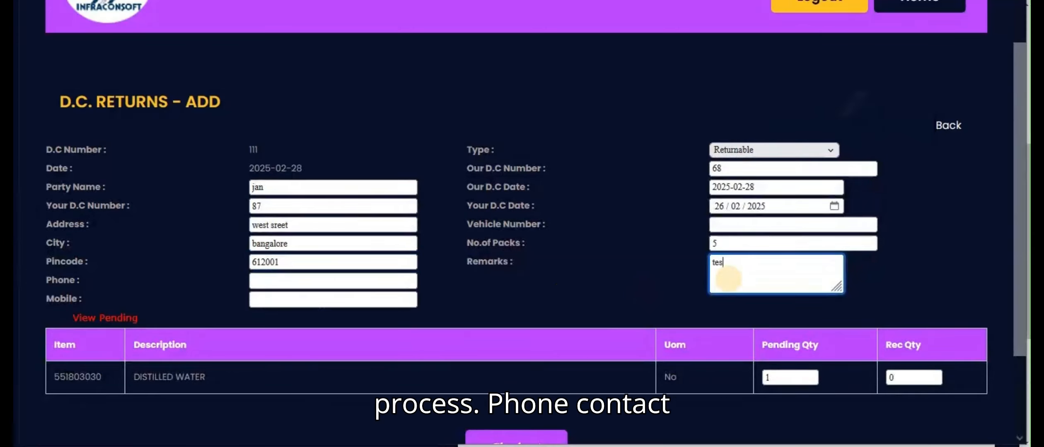
text(t)
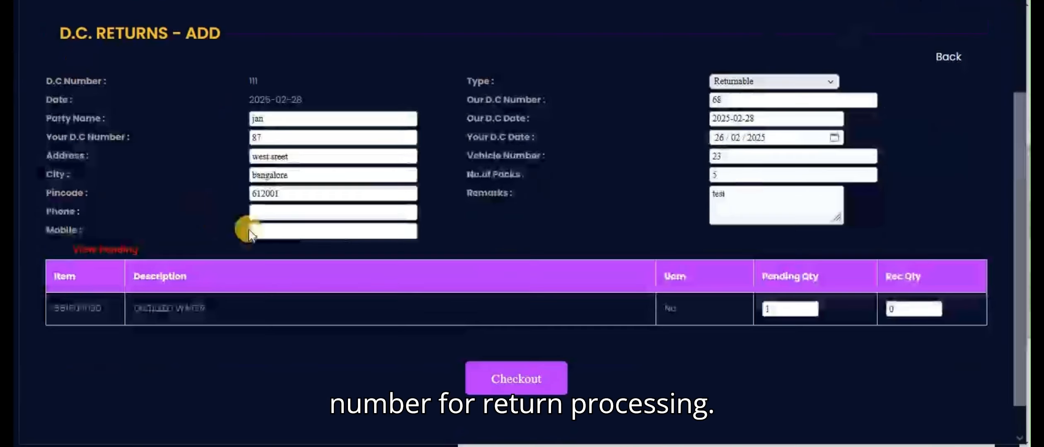
click(254, 215)
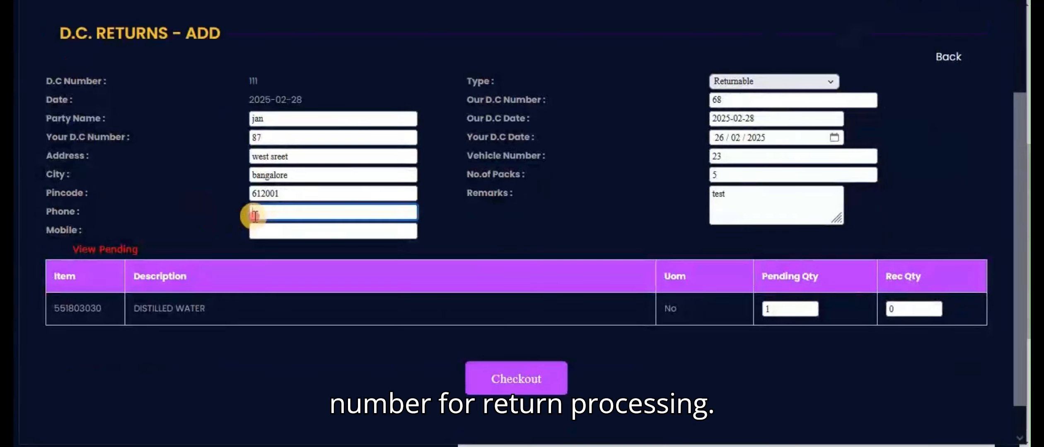
click(268, 225)
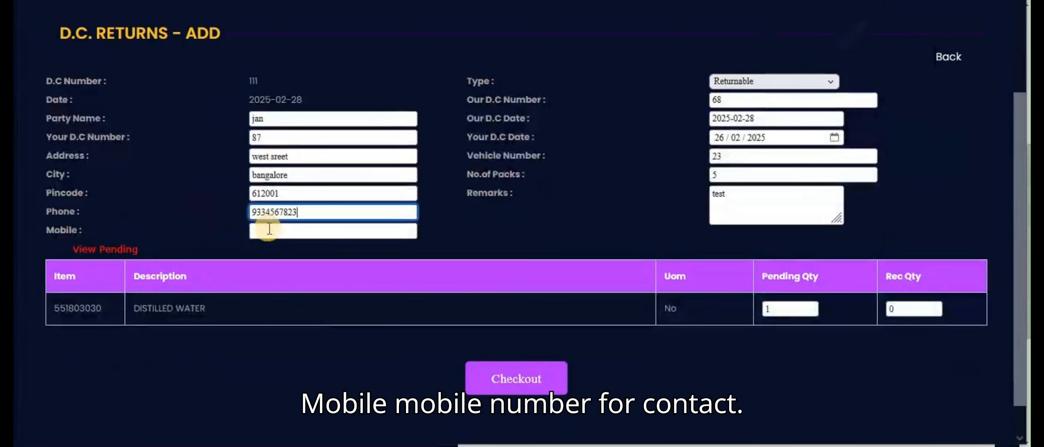
click(269, 228)
click(272, 240)
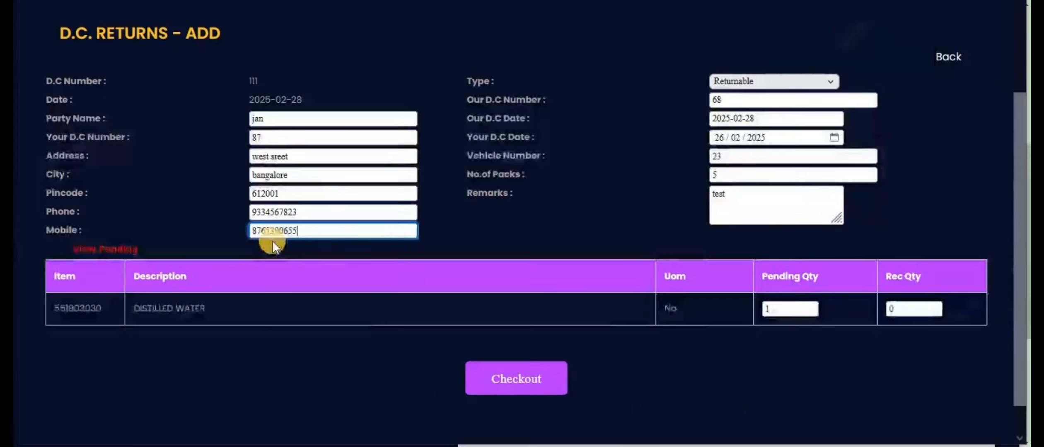
Set the distilled water's received quantity to 1 and check out the D.C. return.
click(789, 314)
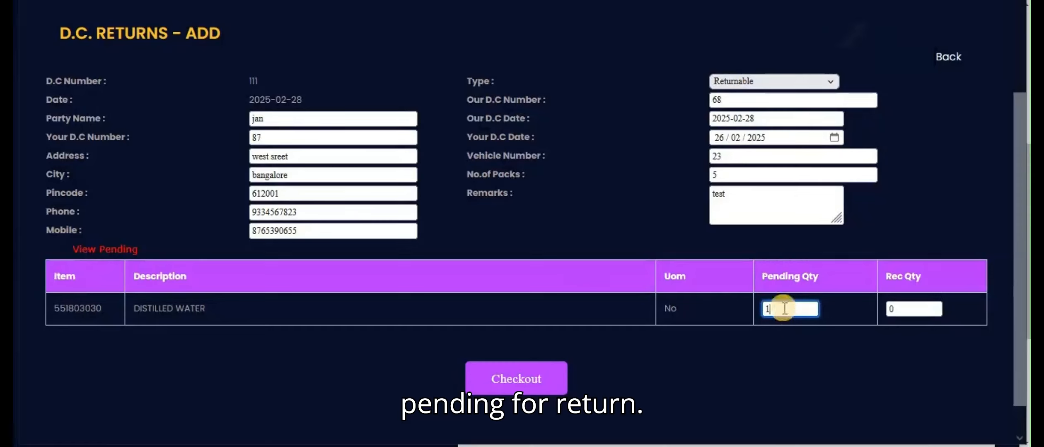
click(912, 307)
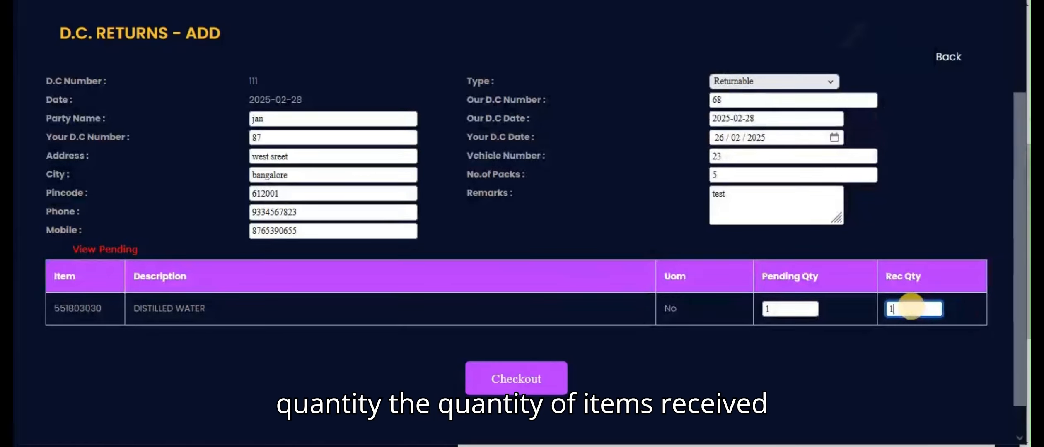
click(717, 379)
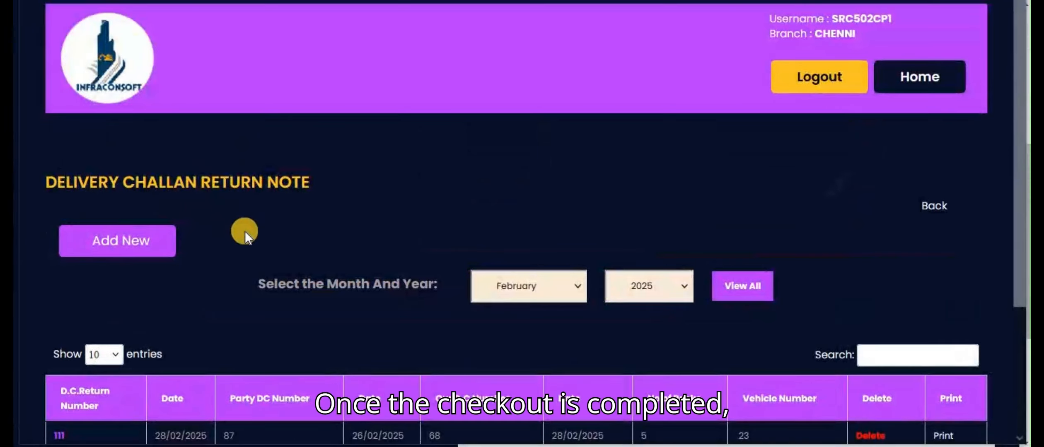
View the details of the newly saved return note and open its print version from the return list.
drag(1019, 272, 1015, 360)
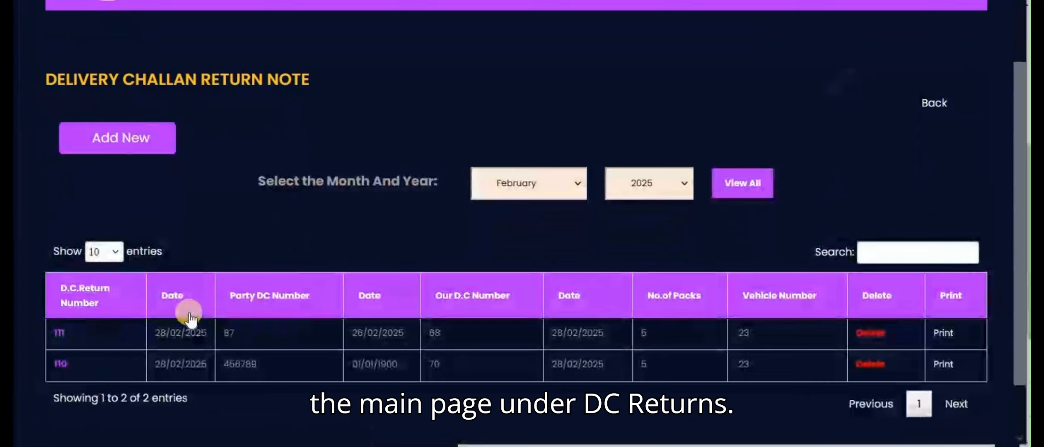
click(62, 335)
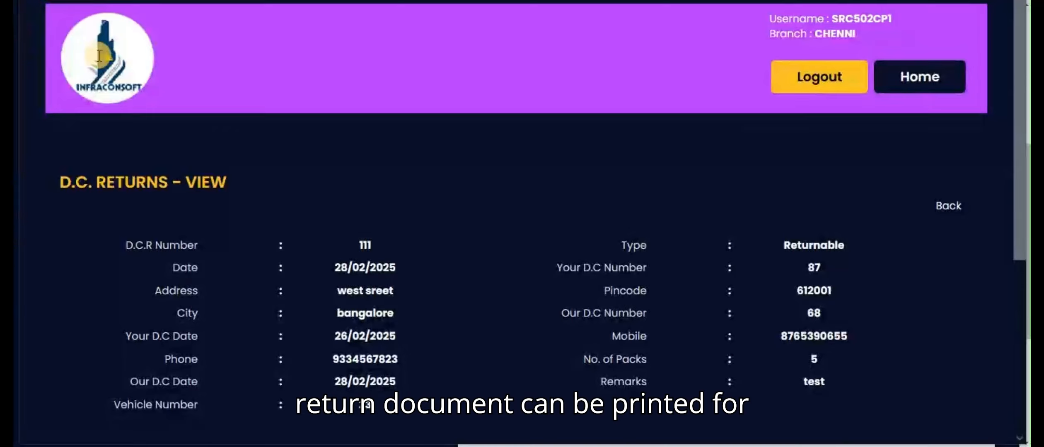
scroll(48, 12, down, 4)
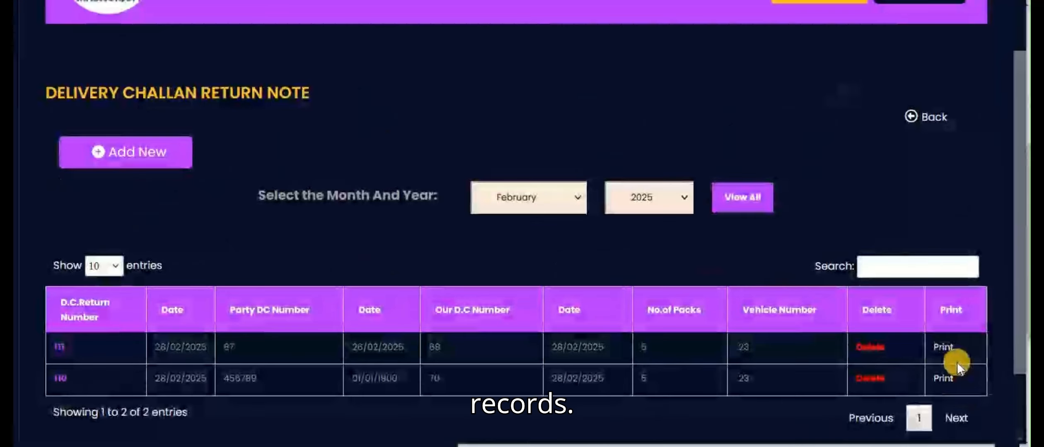
click(945, 346)
click(942, 347)
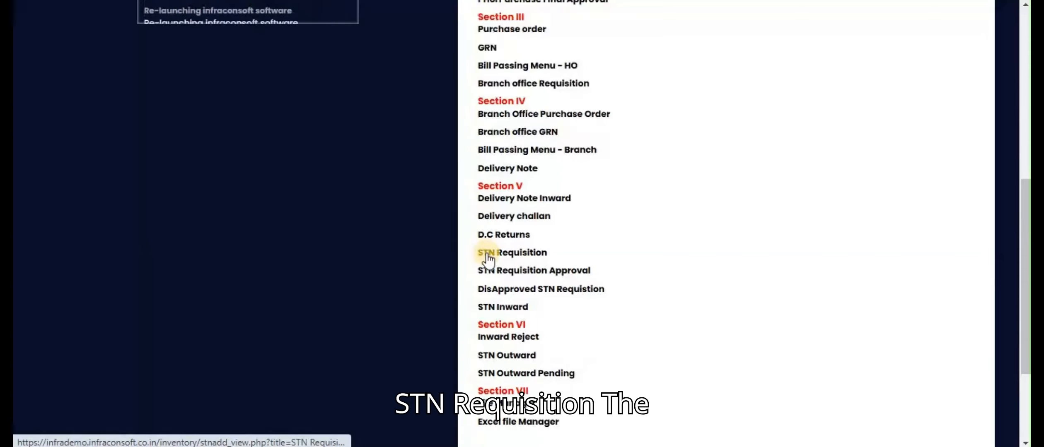
Start a new STN requisition and open the item code search for adding an item.
click(488, 258)
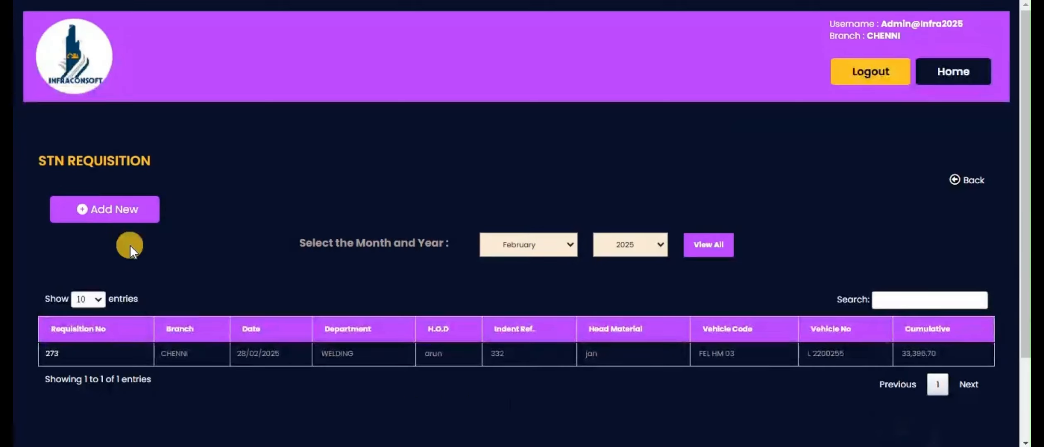
click(127, 210)
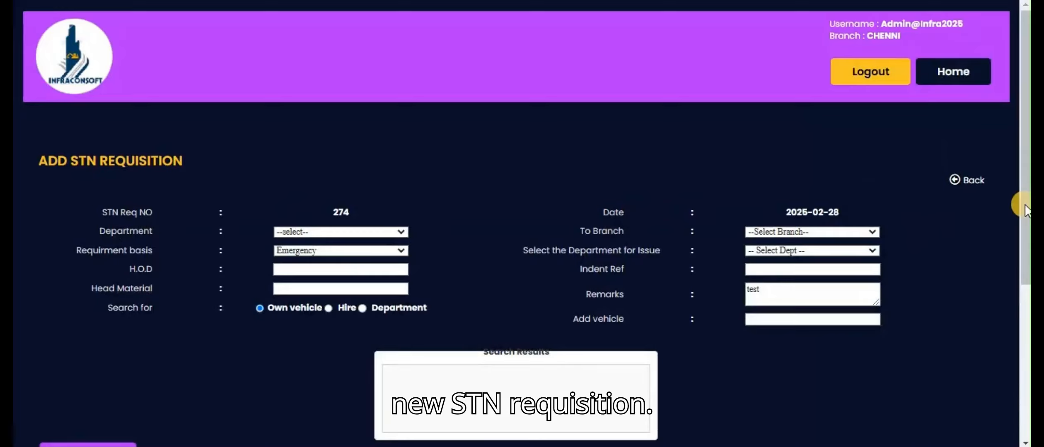
drag(1025, 205, 1027, 299)
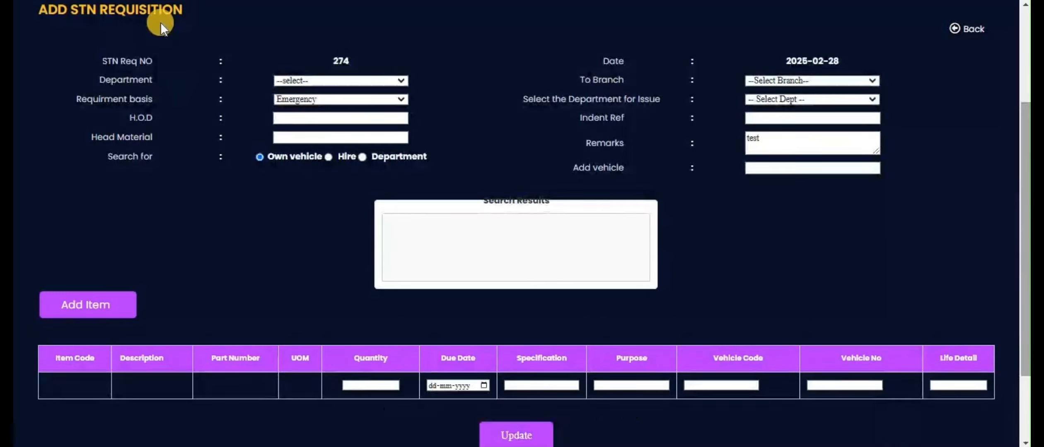
click(90, 307)
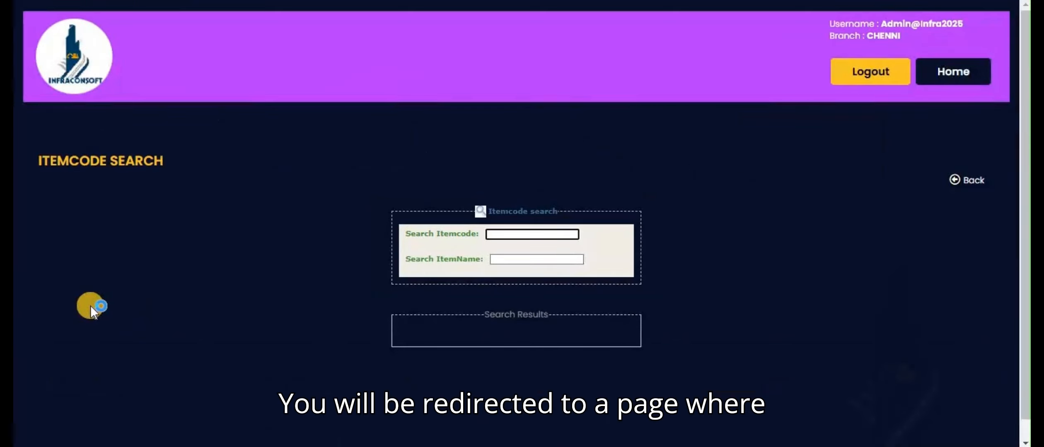
Search for items by the name "a" and add CABLE- 155CO 02005 to the STN requisition.
click(512, 260)
text(a)
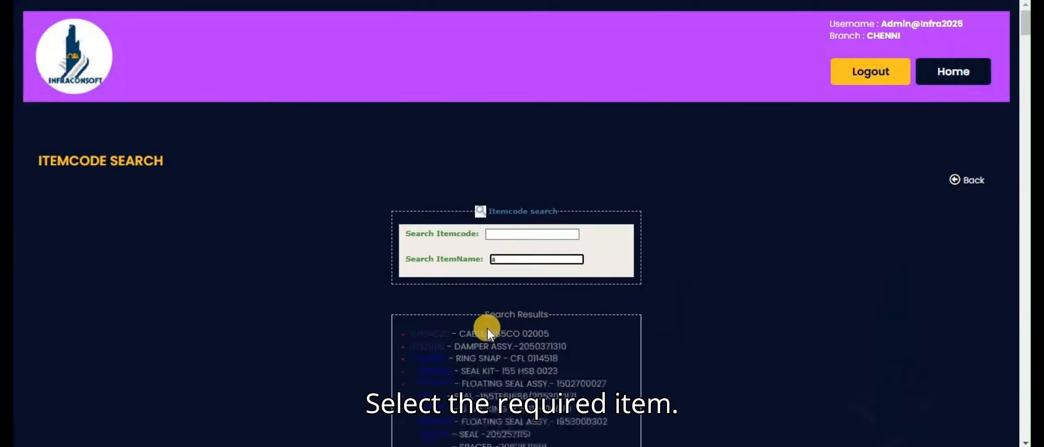
click(436, 337)
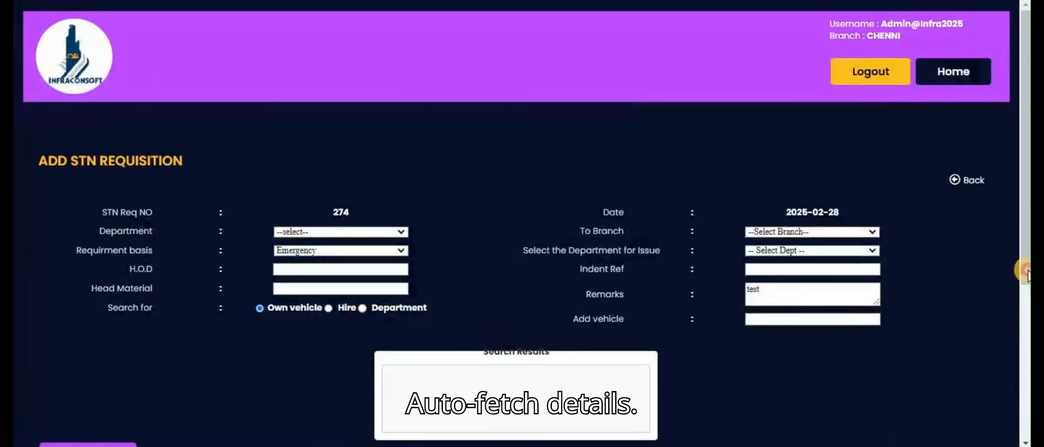
scroll(1026, 274, down, 4)
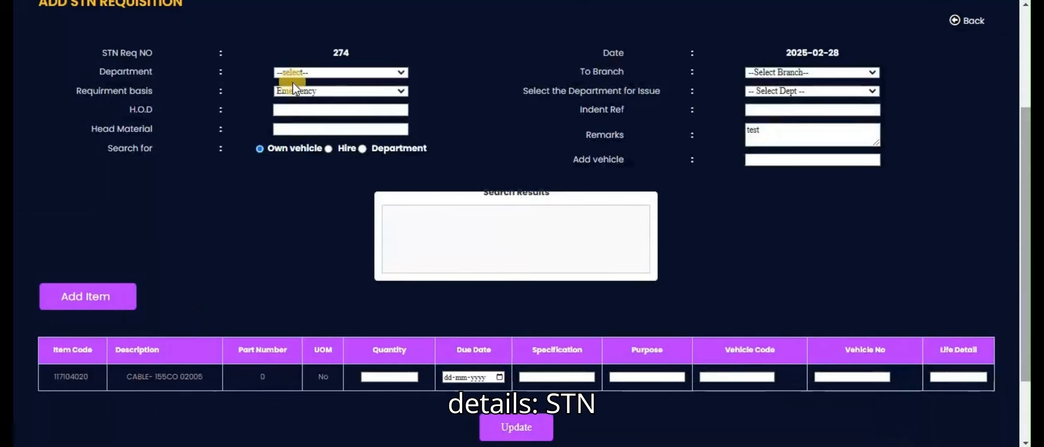
drag(306, 42, 356, 46)
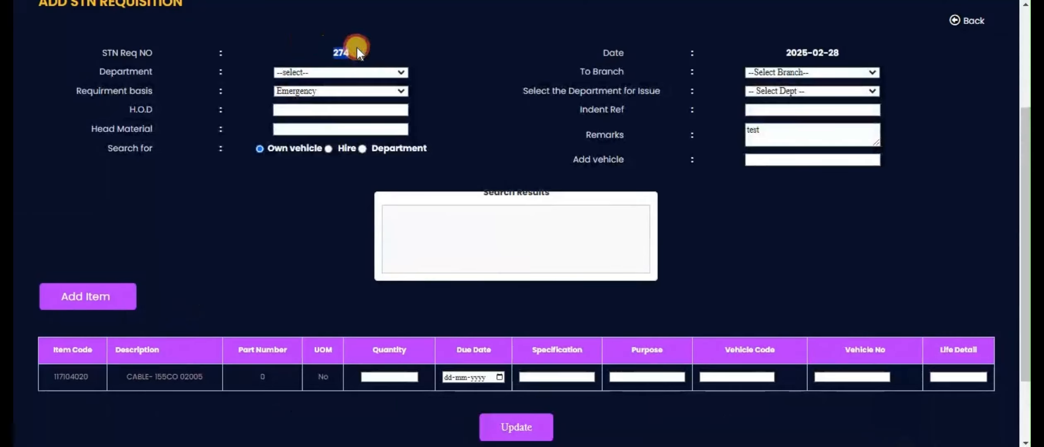
click(375, 46)
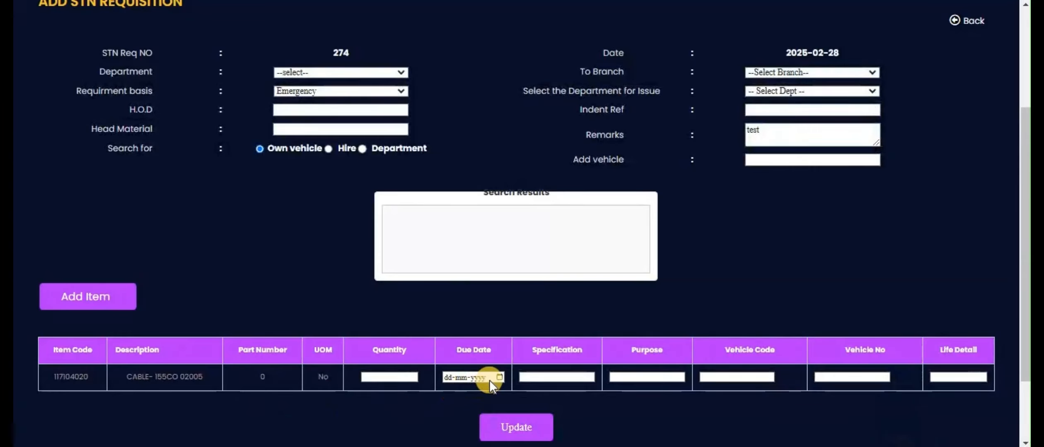
Set the cable item's quantity to 10 and its due date to 26-02-2025.
click(393, 377)
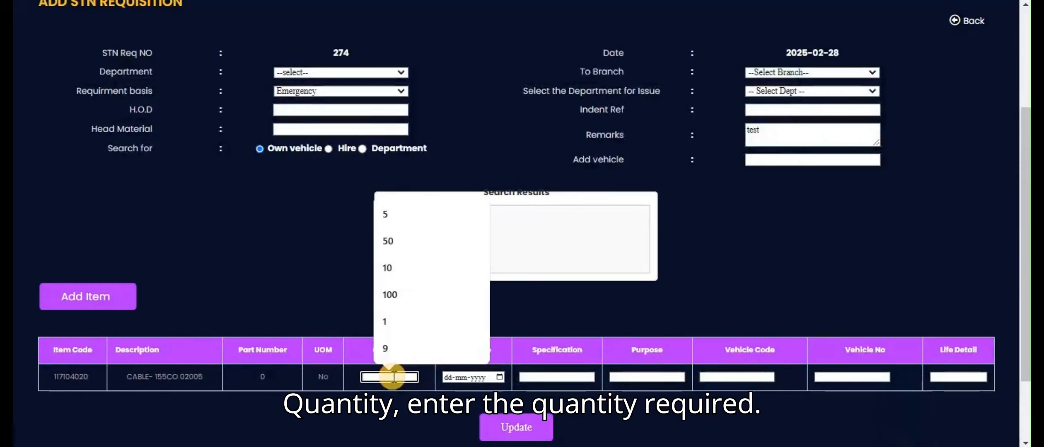
click(405, 270)
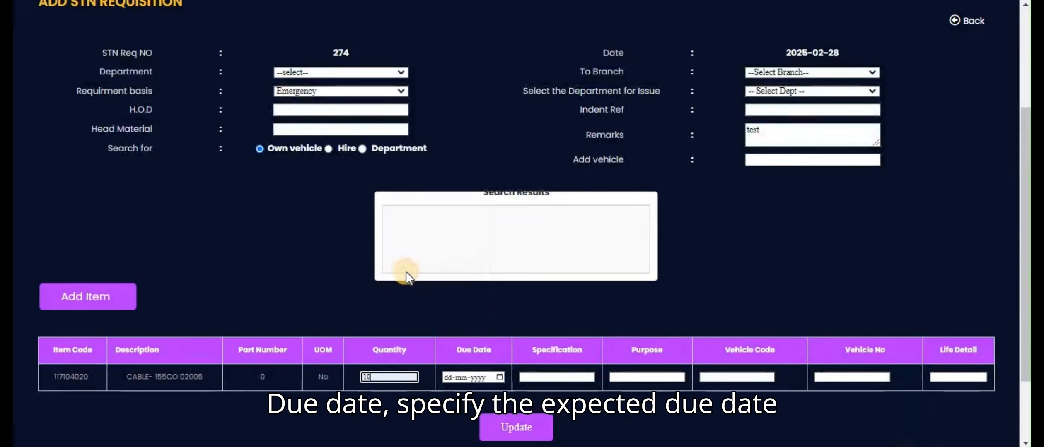
click(493, 377)
click(500, 377)
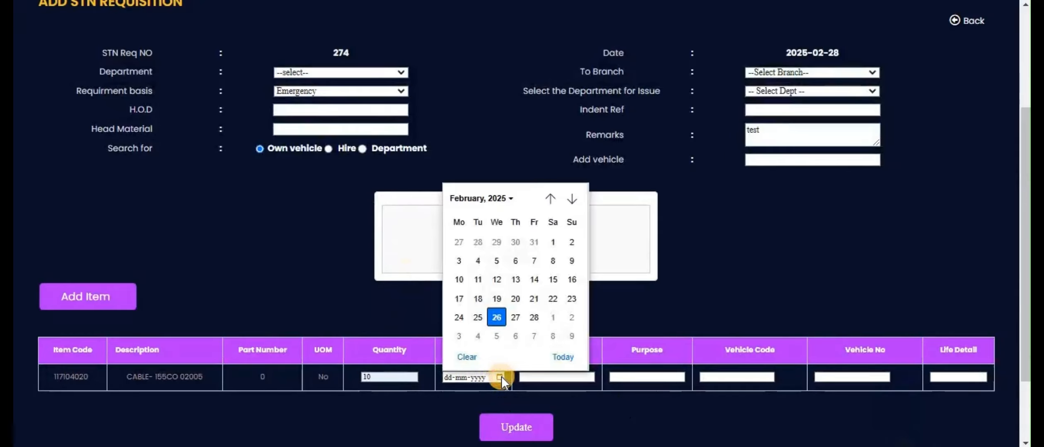
click(496, 317)
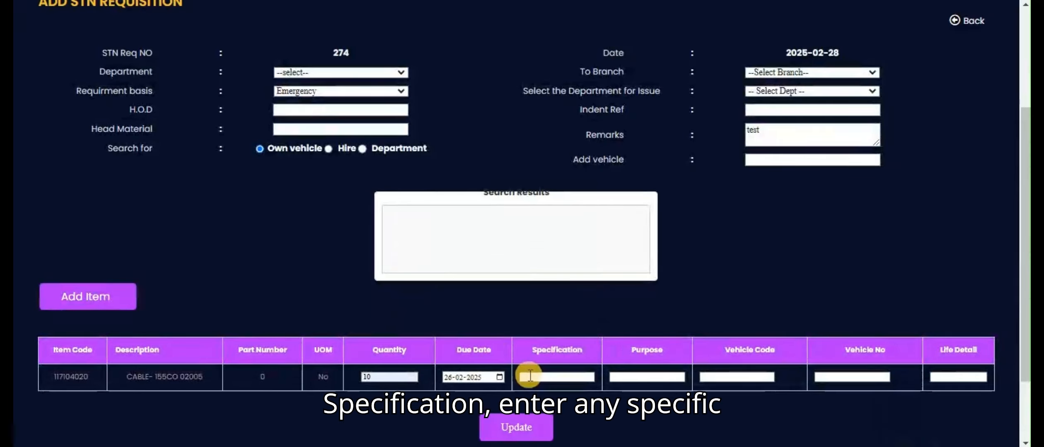
Enter "quality" as the cable item's specification and "usage" as its purpose.
click(530, 375)
click(562, 410)
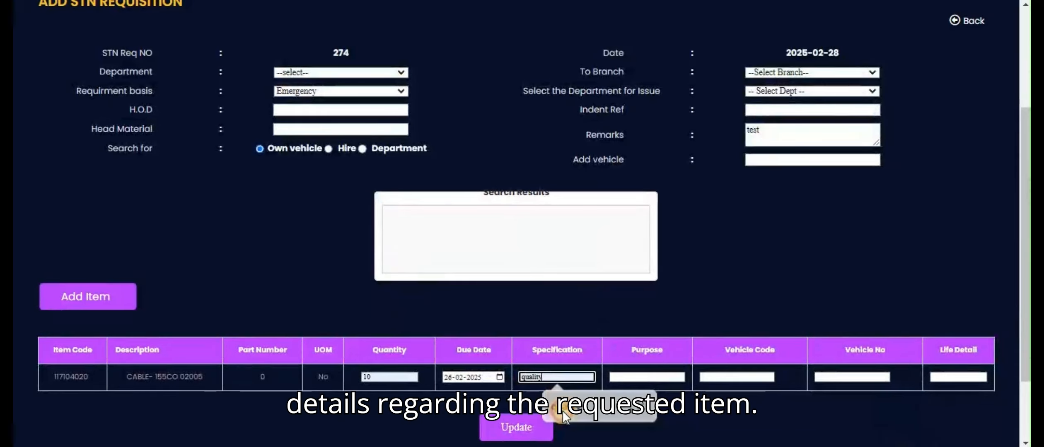
click(659, 376)
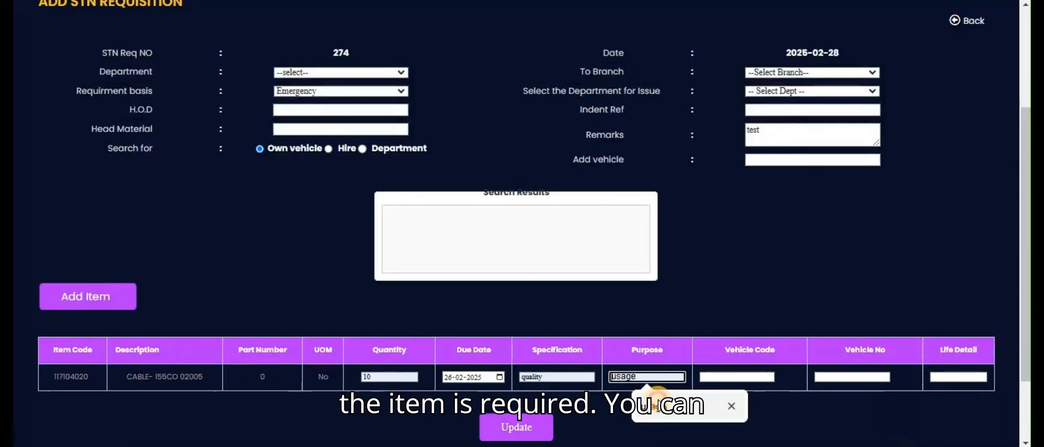
text(usage)
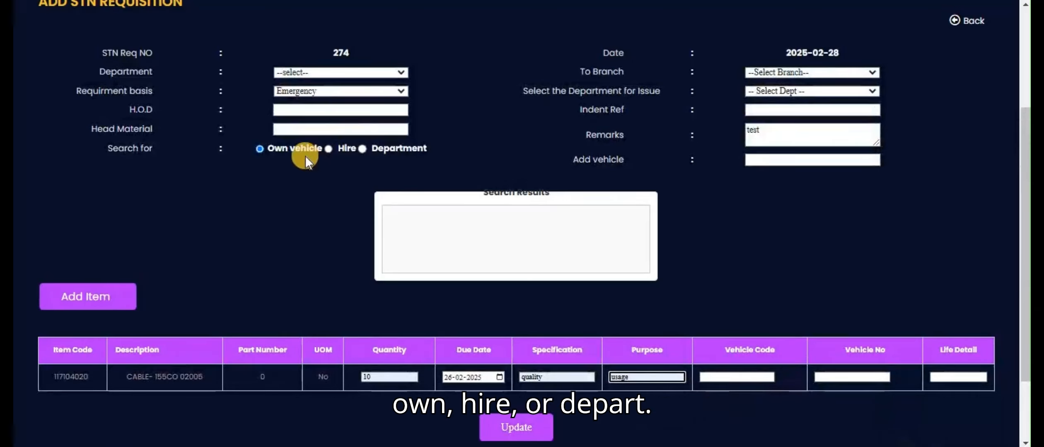
Search own vehicles for "d", assign the loader FEL HM 02 to the item, and set its life detail to 0.
click(345, 148)
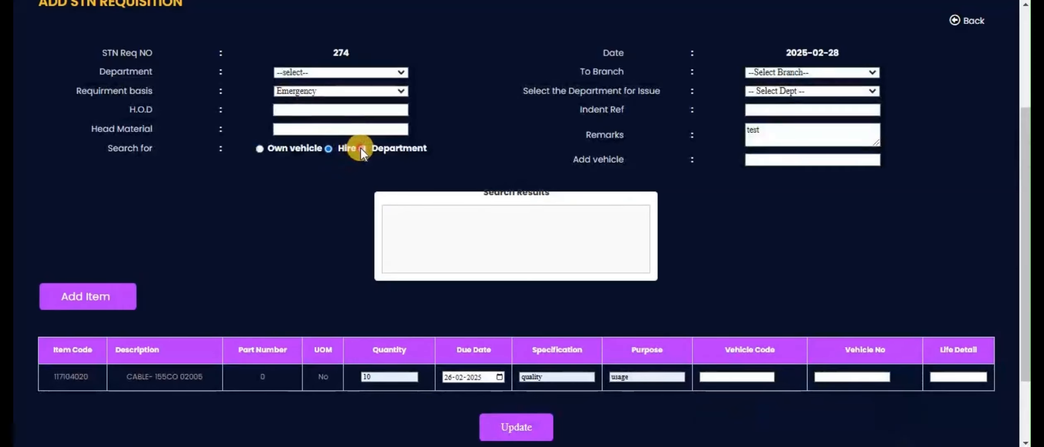
click(361, 149)
click(259, 148)
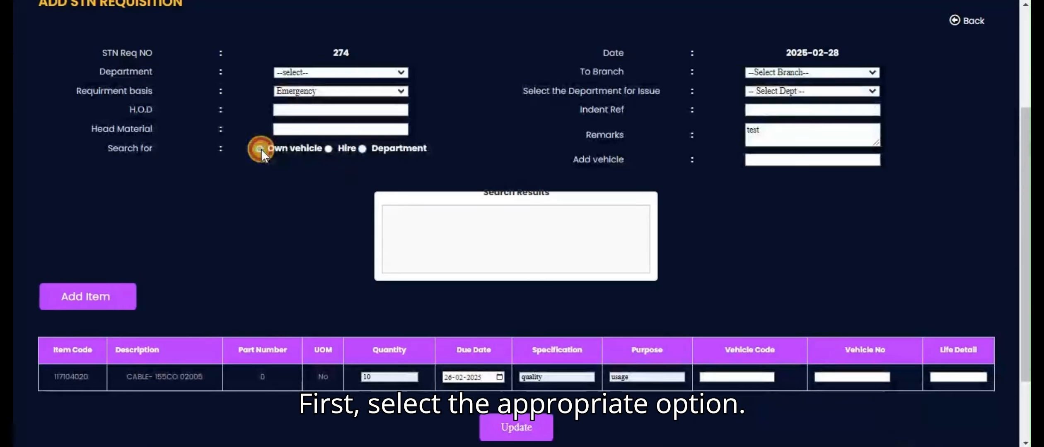
click(752, 161)
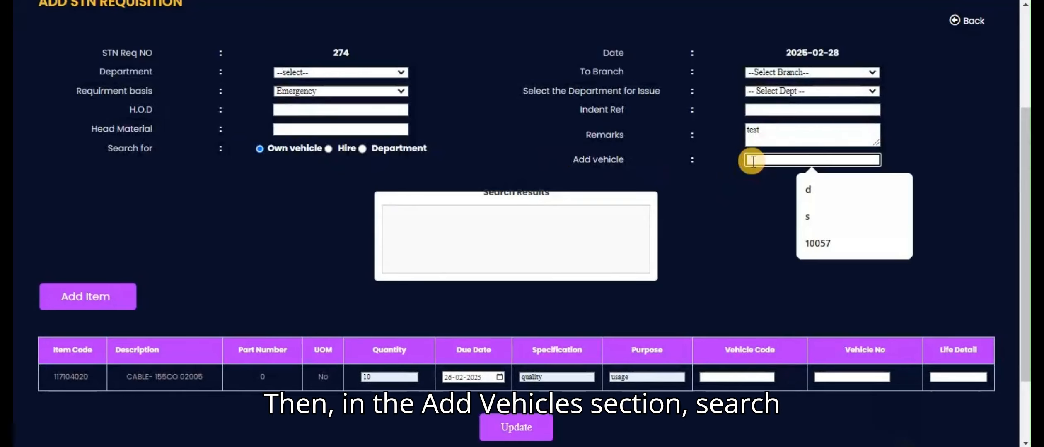
text(d)
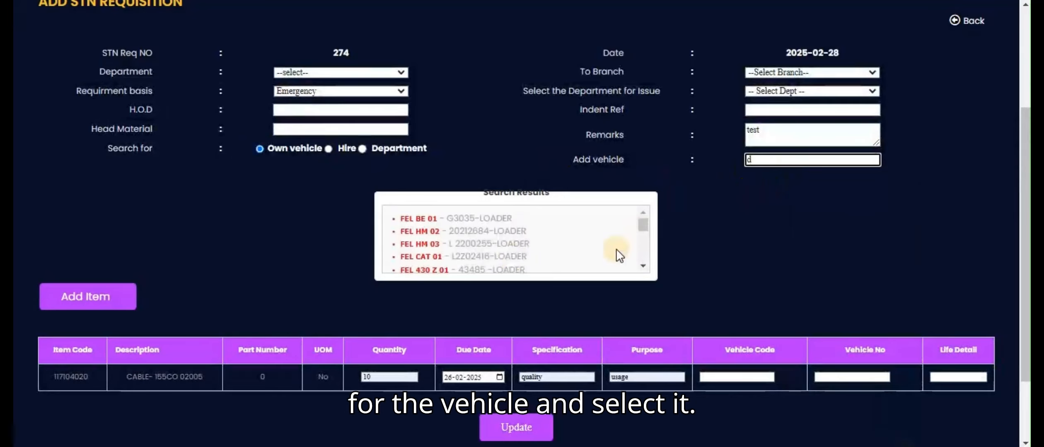
click(436, 233)
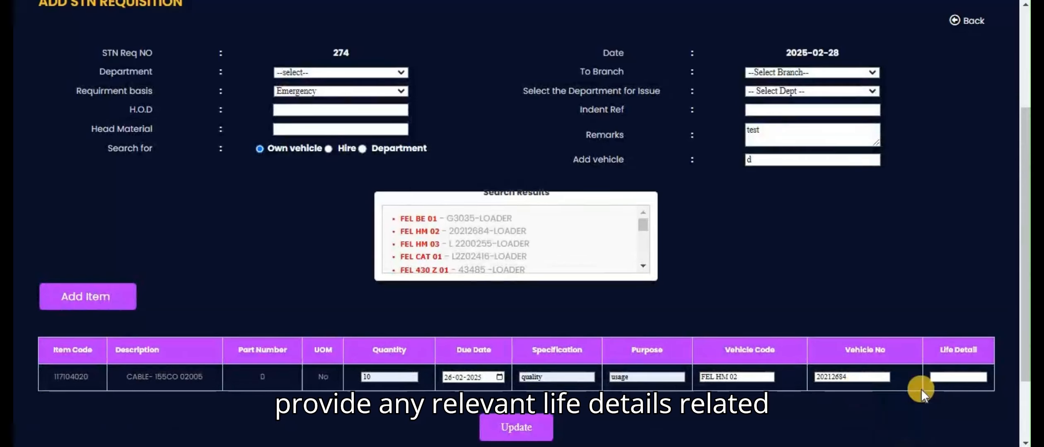
click(939, 383)
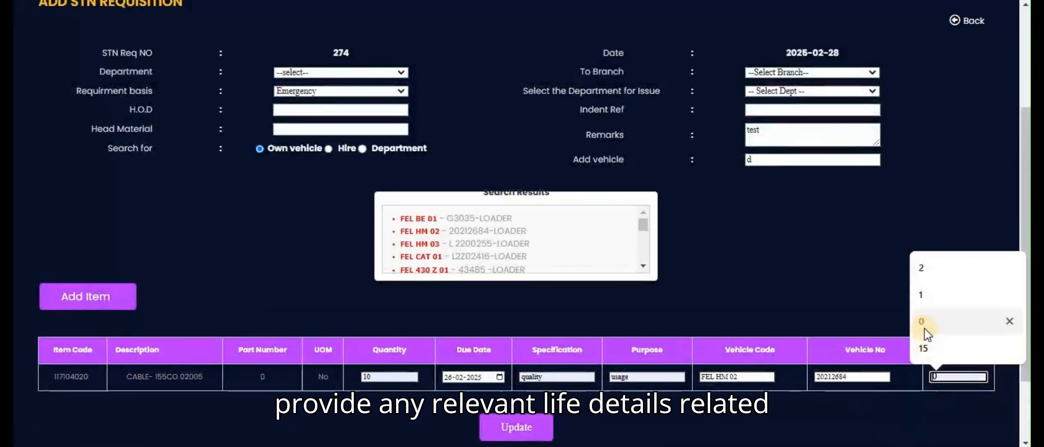
click(924, 326)
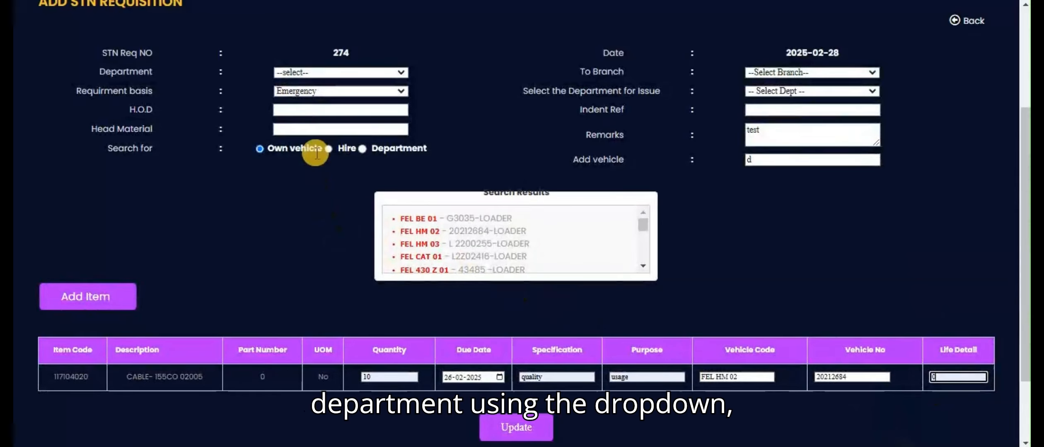
Set the requisition's department to SERVICE and its requirement basis to Urgent.
click(311, 73)
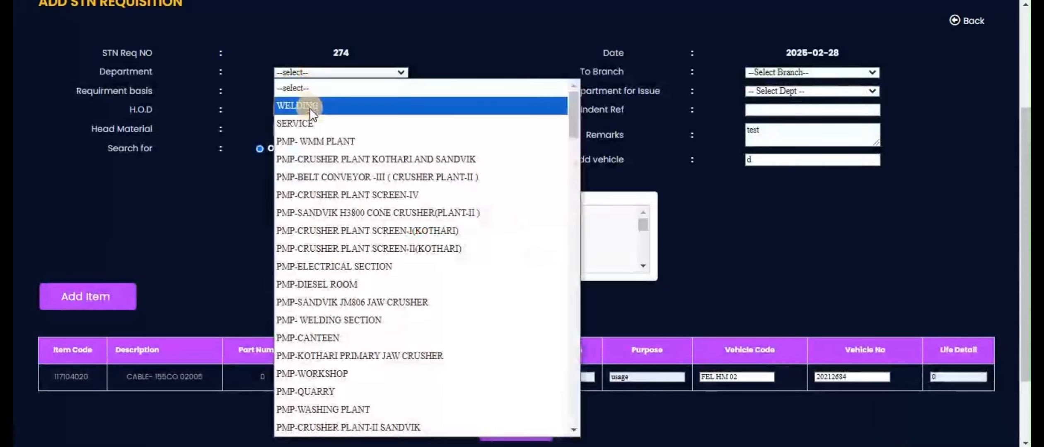
click(310, 123)
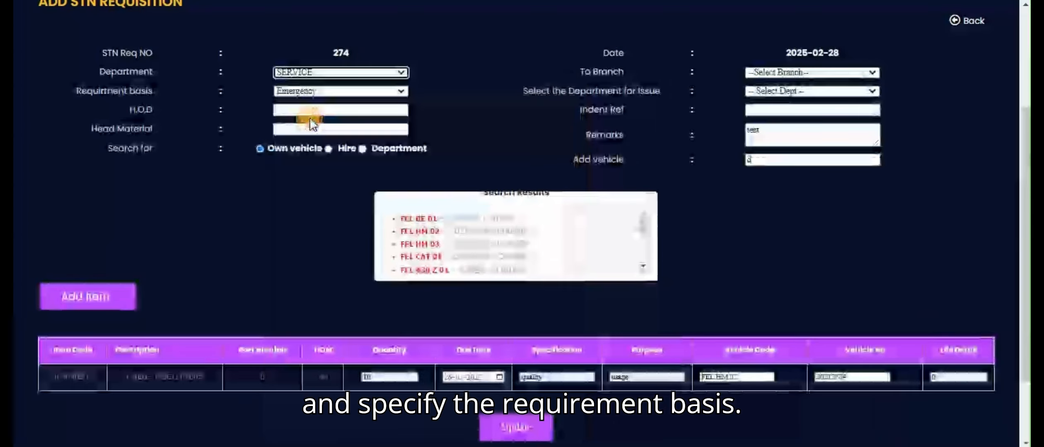
click(310, 93)
click(306, 142)
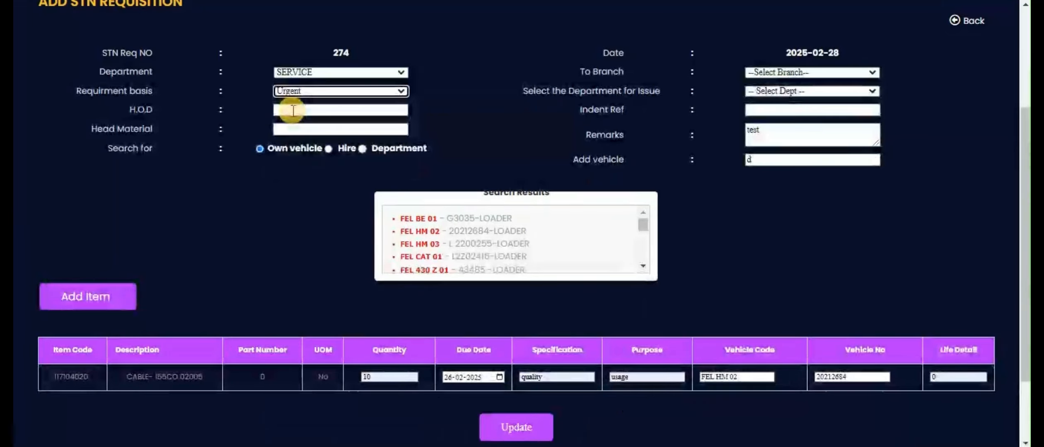
Choose KC1 as the destination branch and WORKSHOP as the department for issue.
click(826, 71)
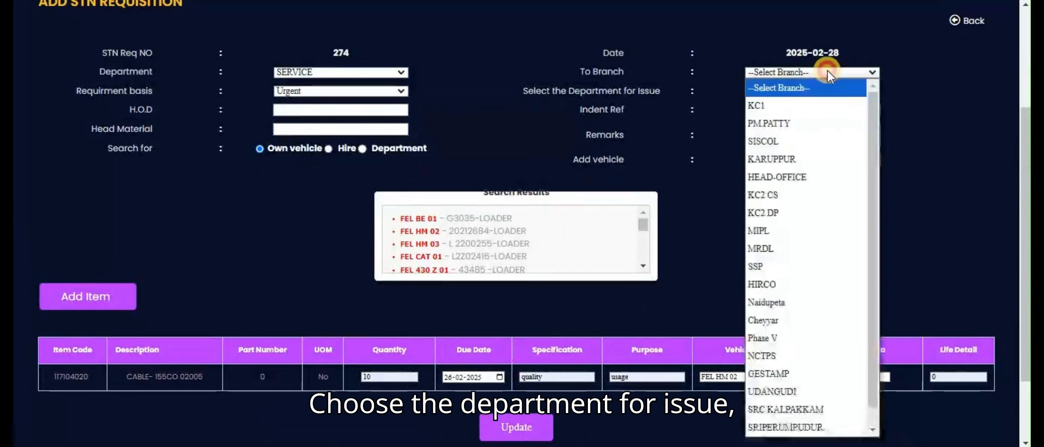
click(797, 109)
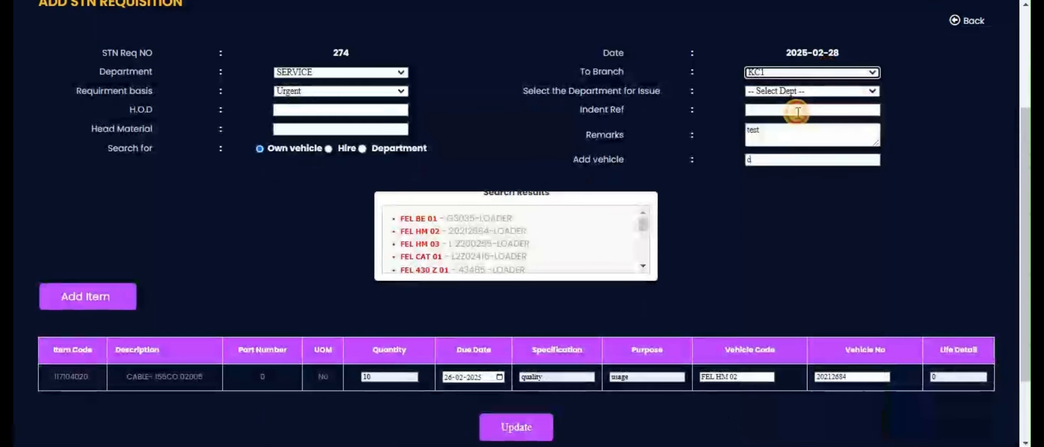
click(769, 90)
click(771, 142)
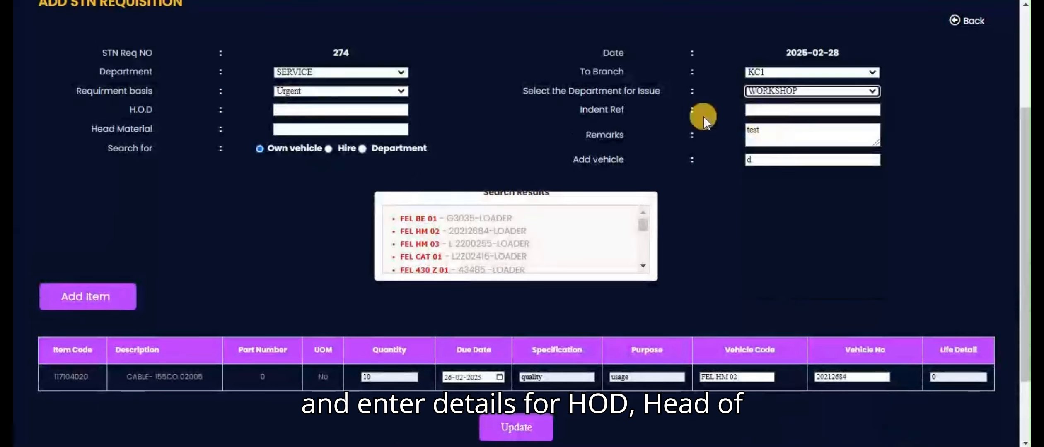
Fill in the names of the H.O.D and the head of material, and enter 332 as the indent reference.
click(339, 112)
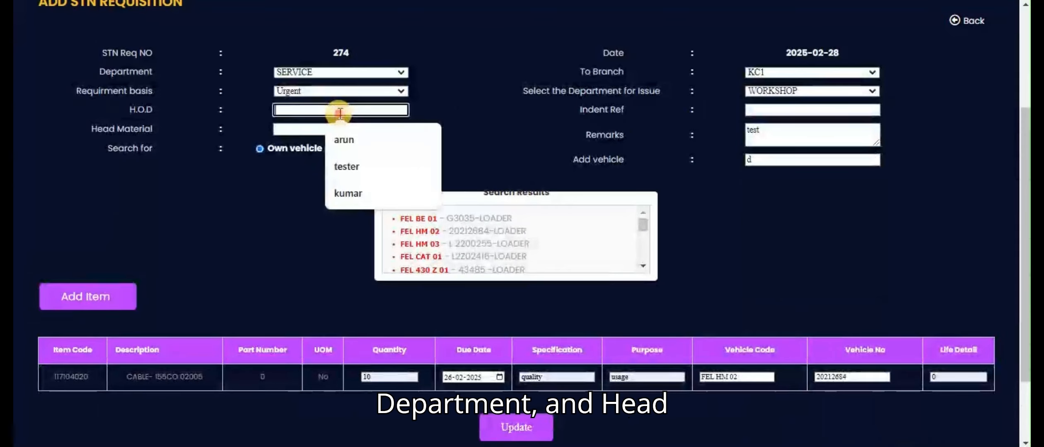
click(346, 142)
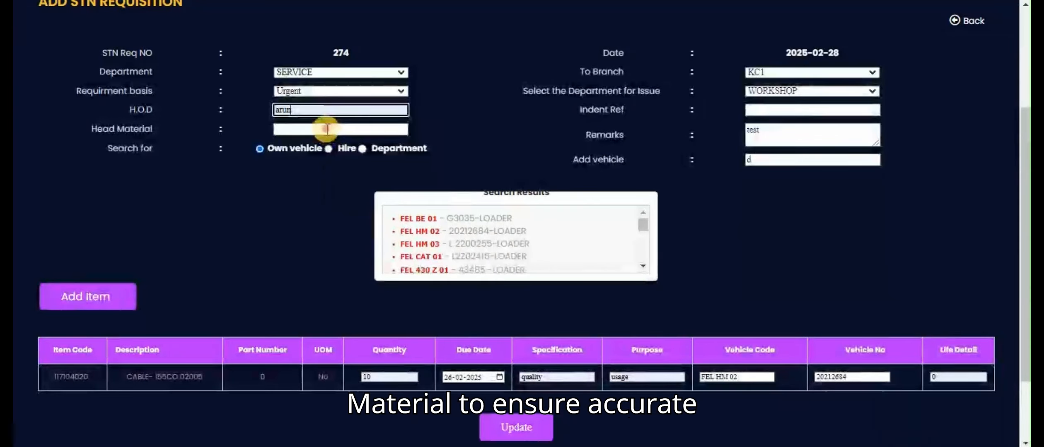
click(327, 129)
click(351, 159)
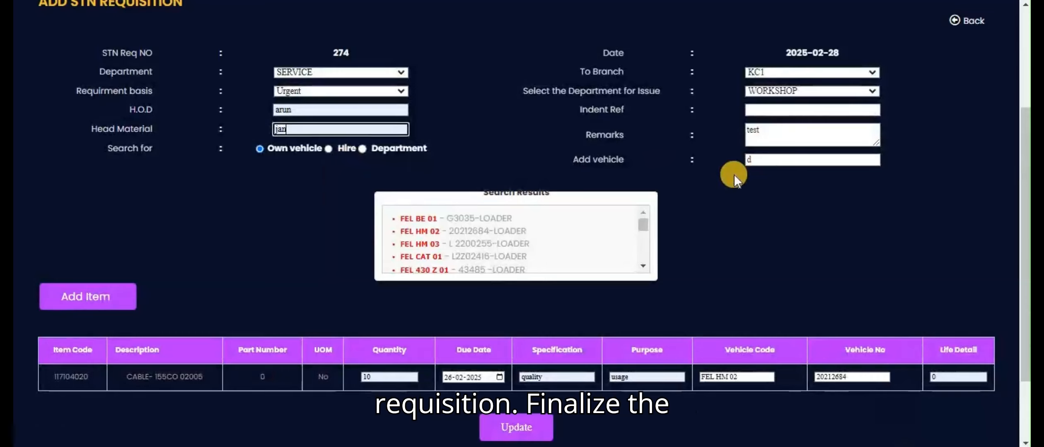
click(777, 112)
click(824, 140)
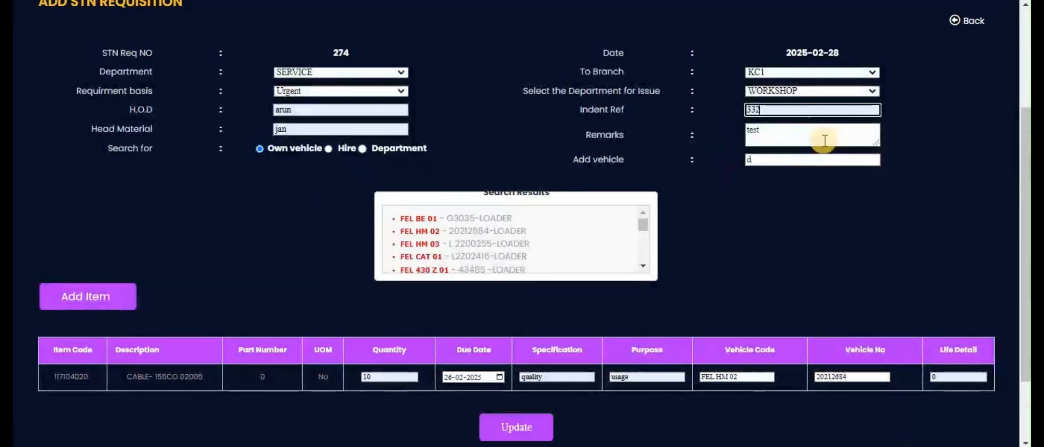
Save the STN requisition with its cable item and check it out.
click(530, 429)
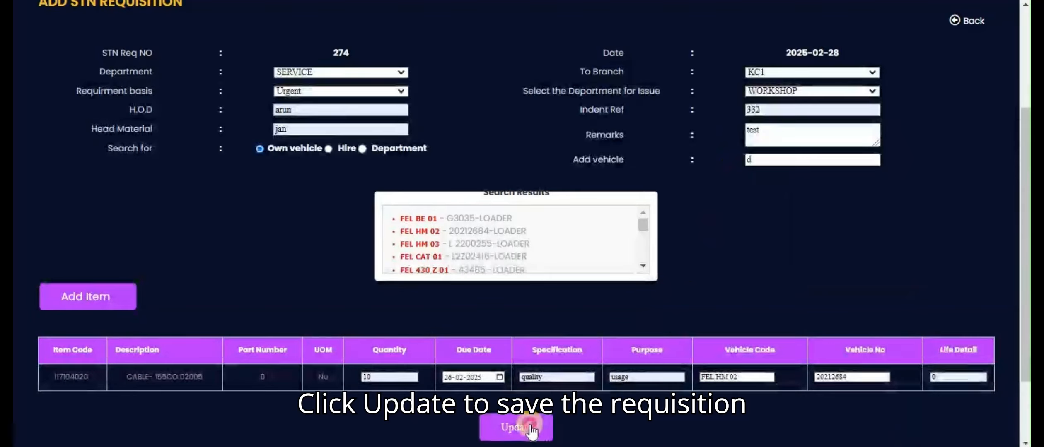
click(657, 49)
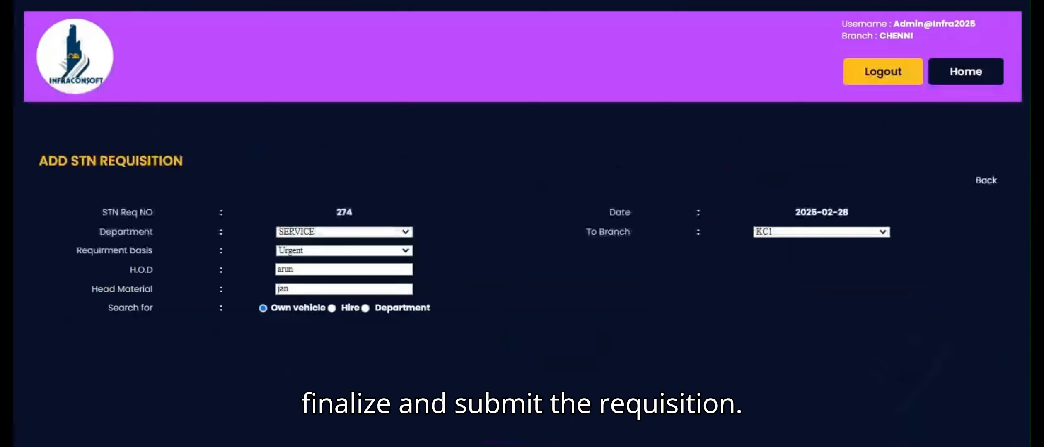
scroll(439, 319, down, 5)
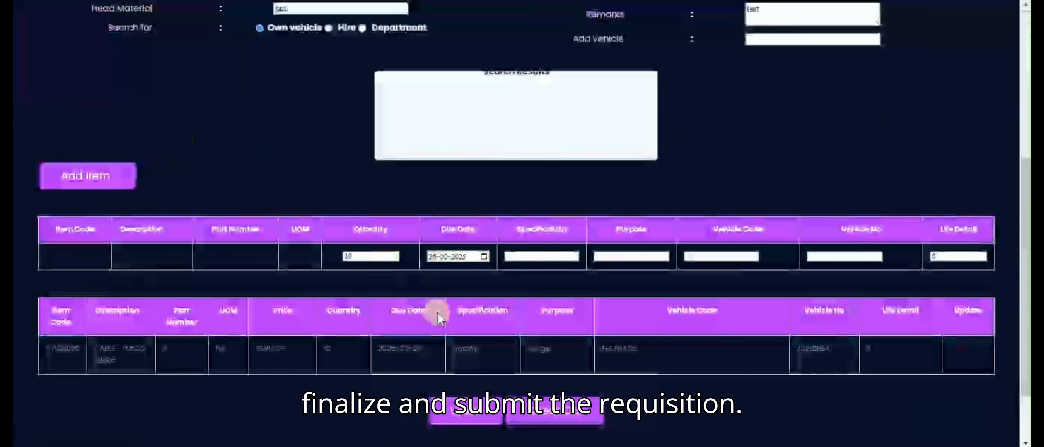
click(535, 409)
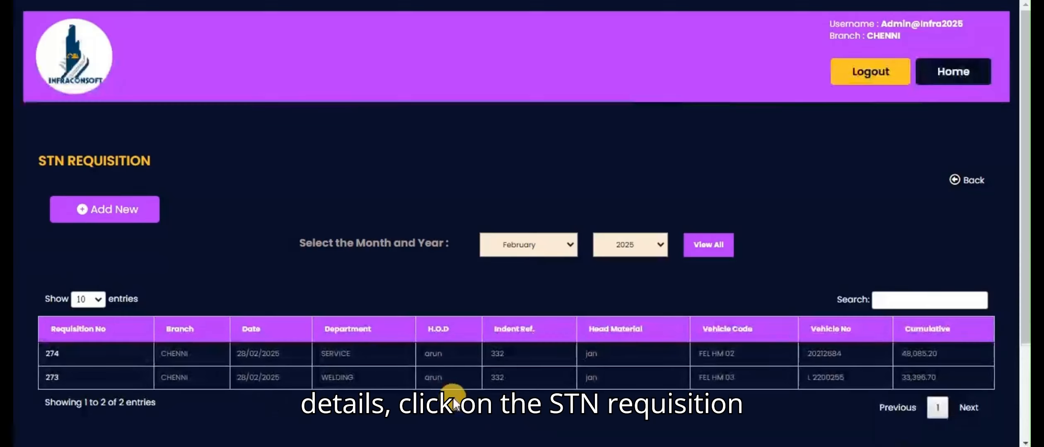
Open the newly saved requisition from the list and delete its cable item.
click(53, 354)
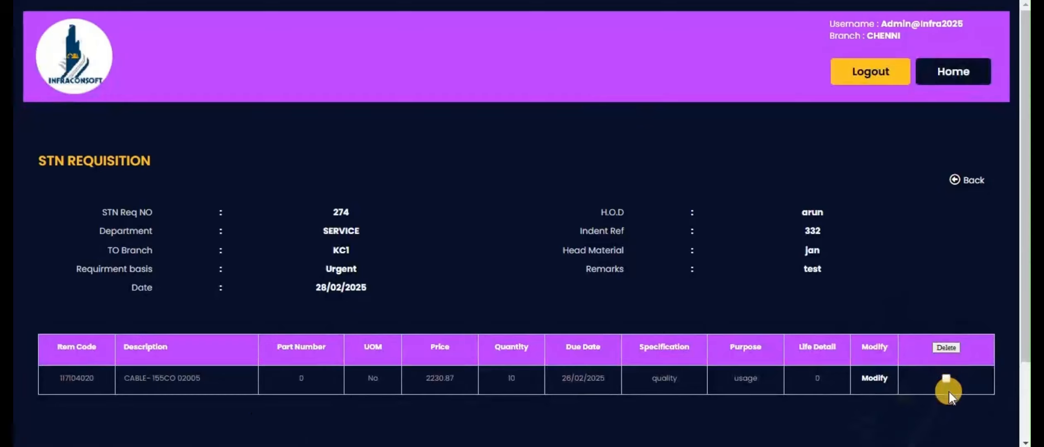
click(946, 378)
click(946, 347)
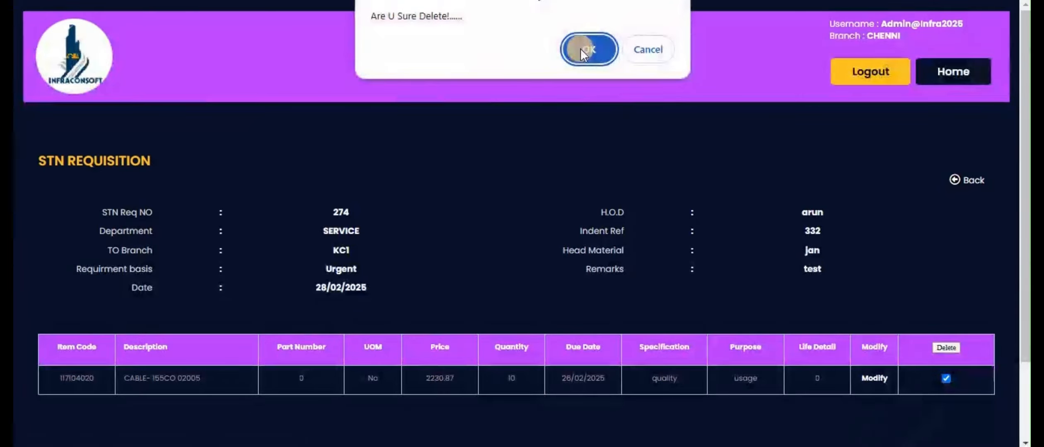
click(580, 49)
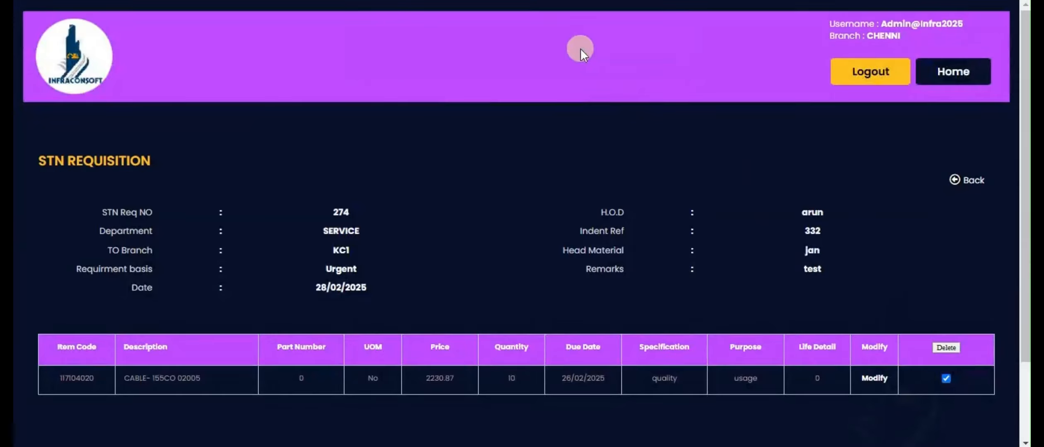
click(653, 49)
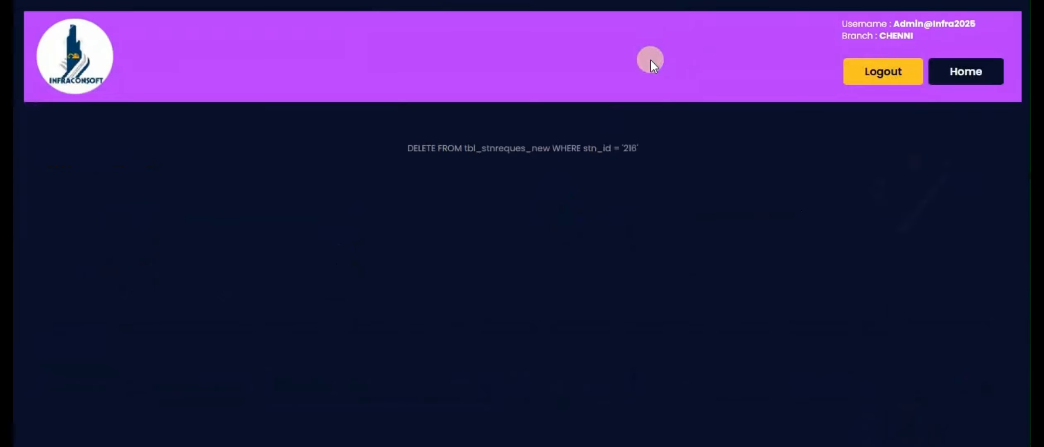